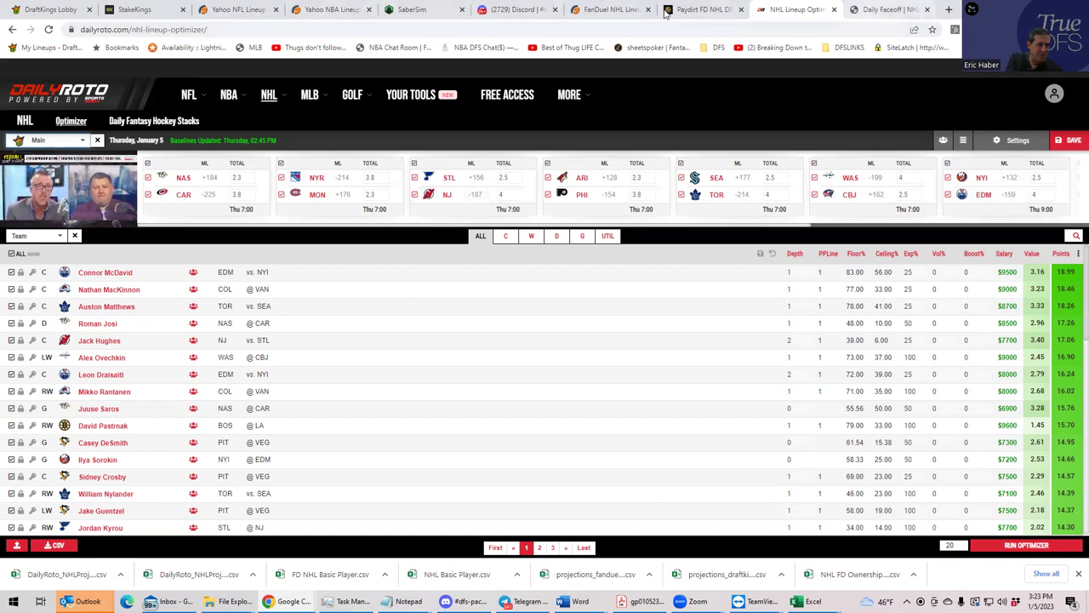
Step: Switch to Daily Faceoff's NHL skater projections with the implied team goals
key(ctrl+Tab)
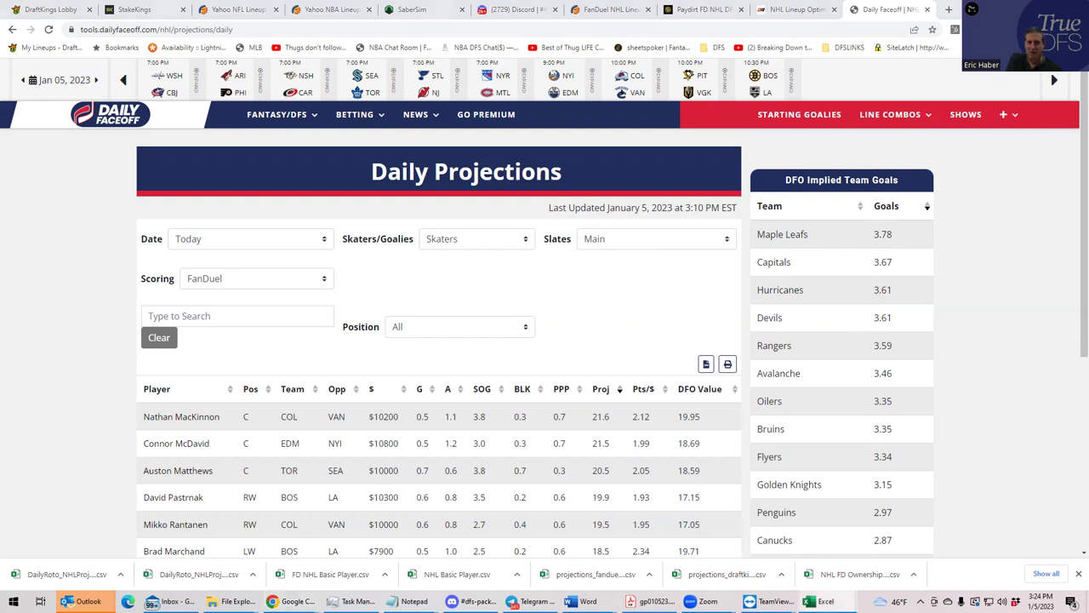
key(alt+Tab)
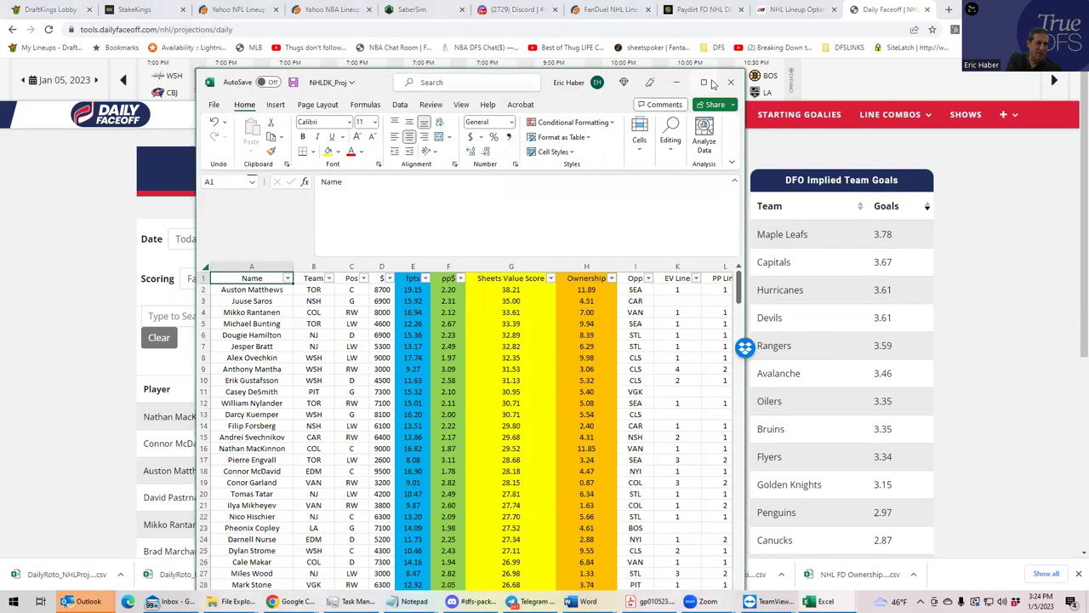
click(705, 83)
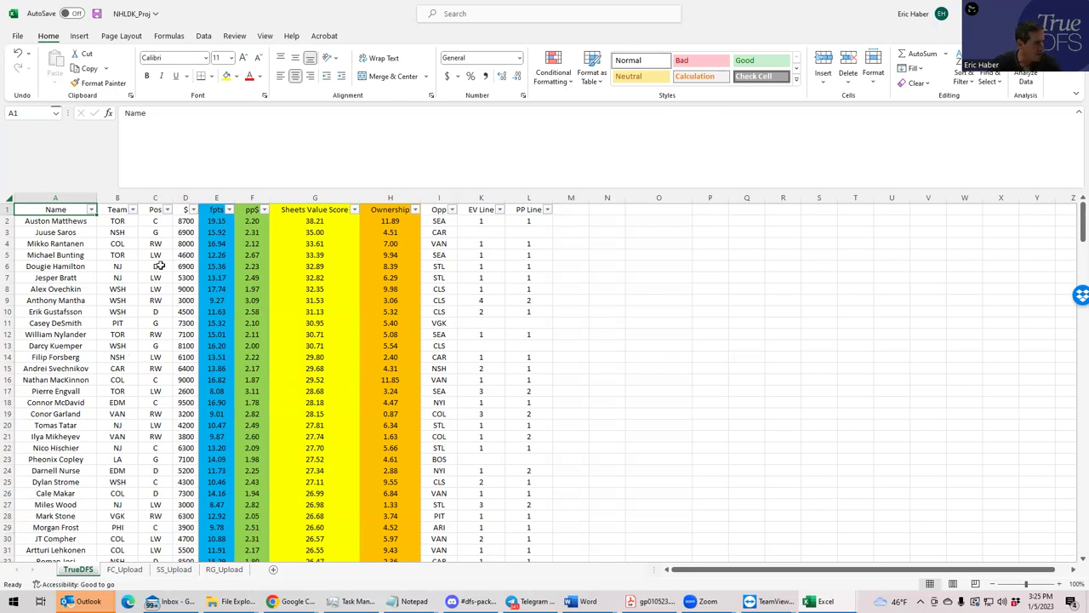
click(113, 230)
click(193, 231)
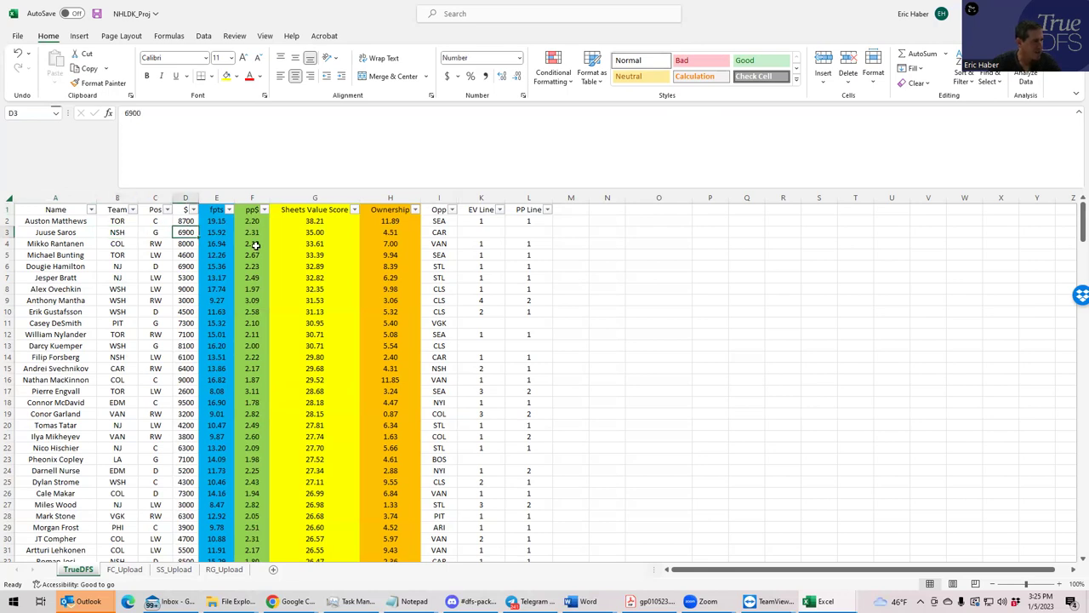
click(322, 231)
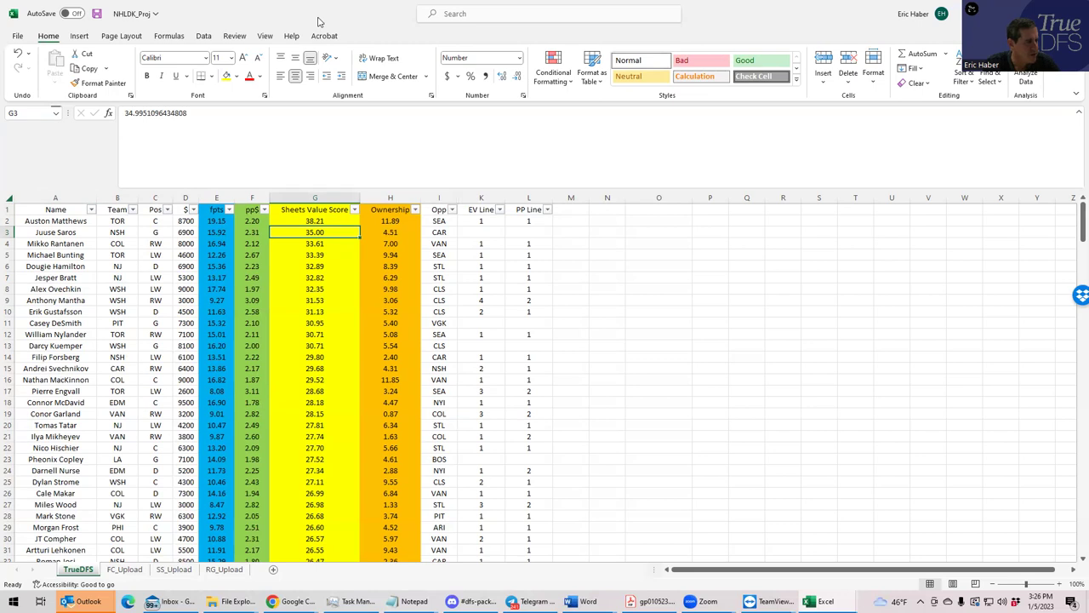
key(alt+Tab)
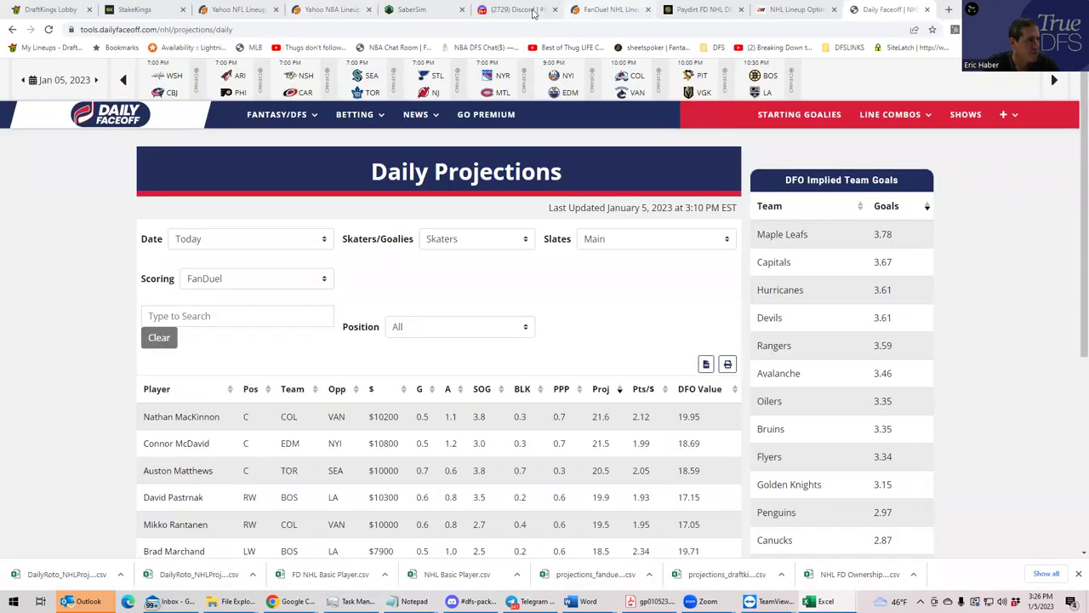
Step: Enter the NHL $81K Top Shelf contest draft and dock the projections workbook on the left
click(64, 11)
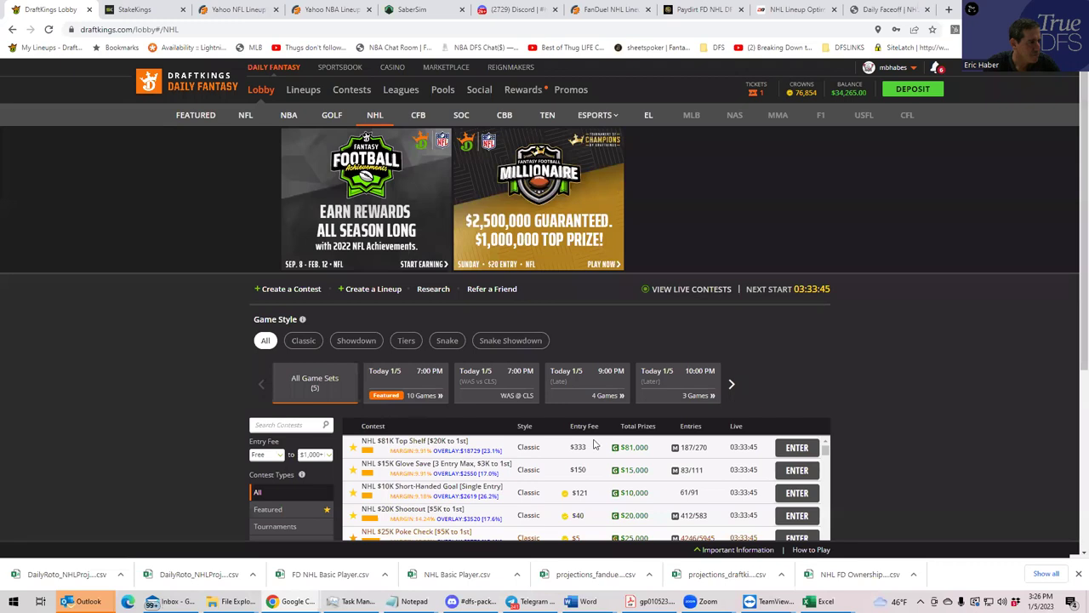
click(798, 448)
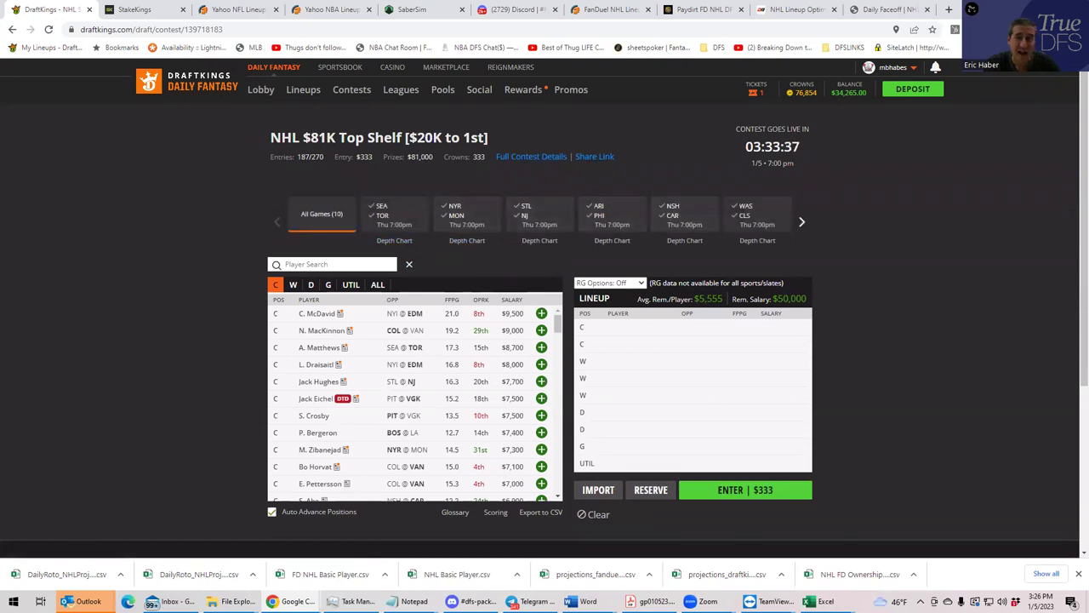
key(alt+Tab)
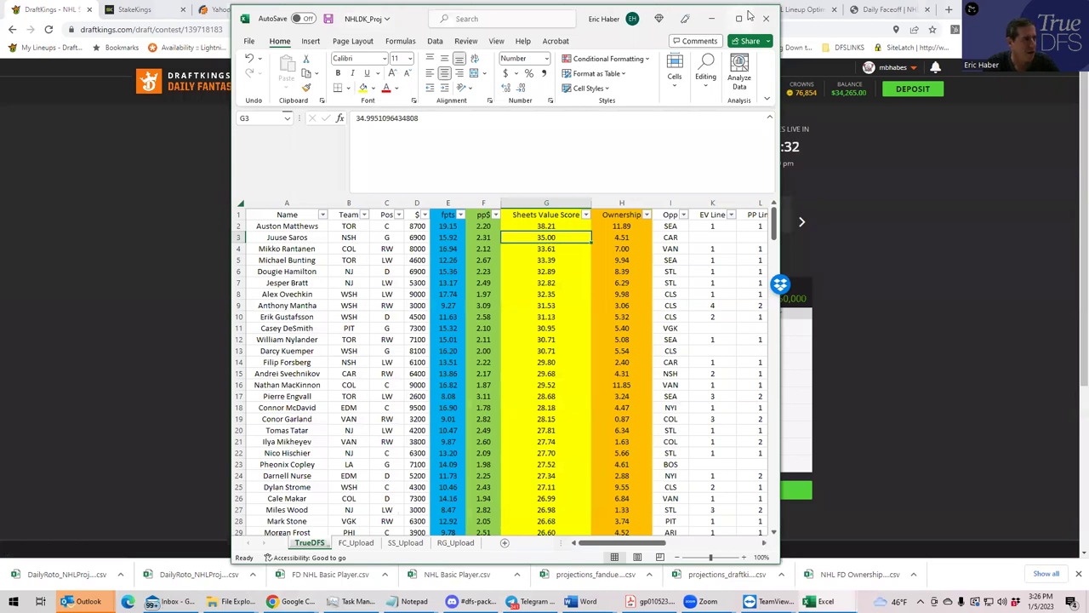
key(super+Left)
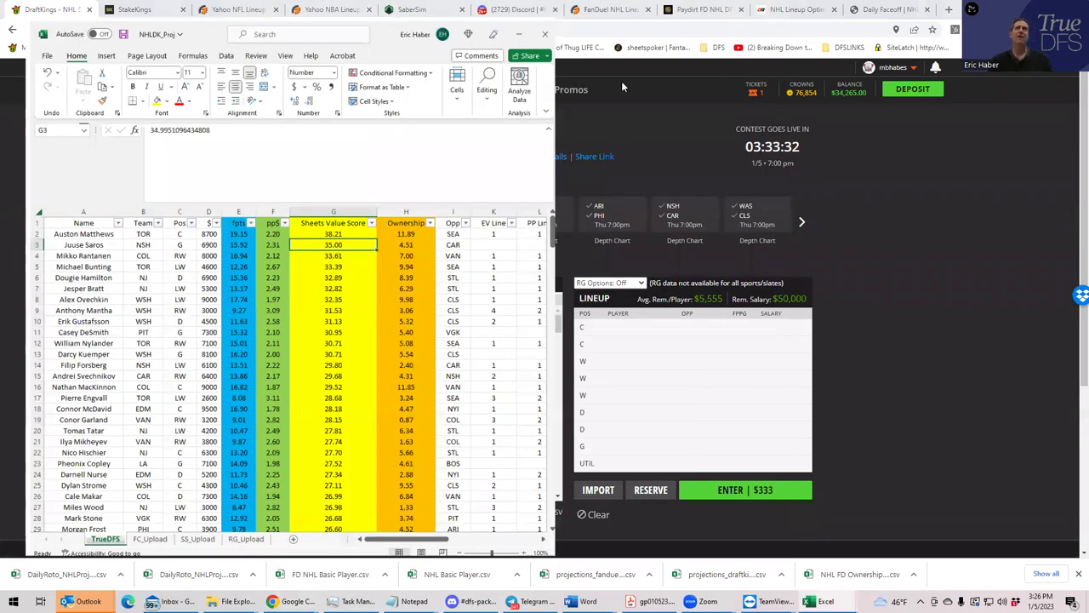
Step: Maximize the NHLDK_Proj workbook and check Andrei Svechnikov's team in cell B15
key(super+Up)
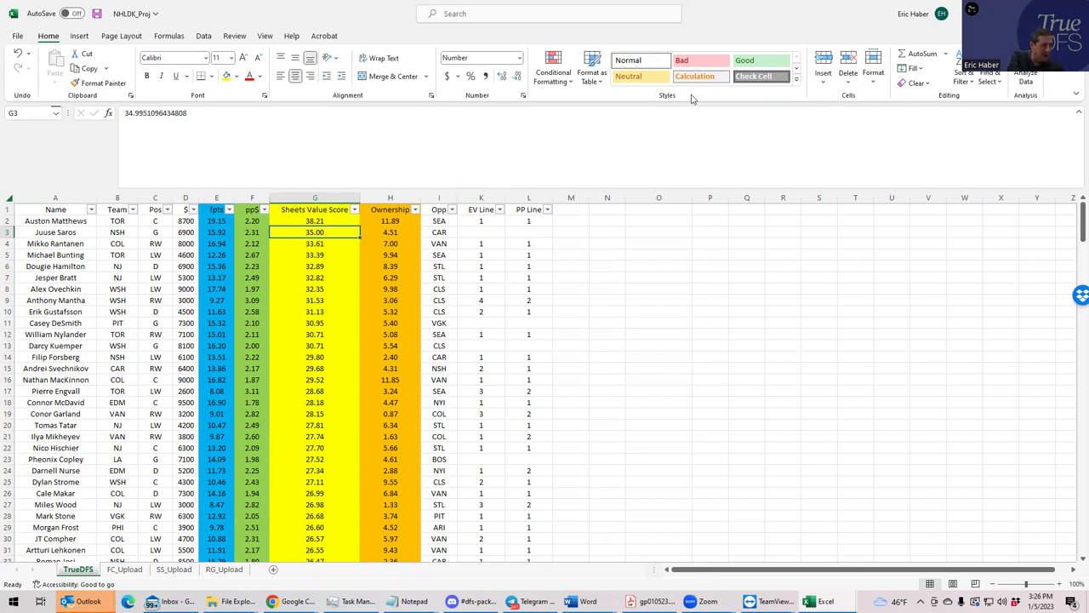
click(121, 369)
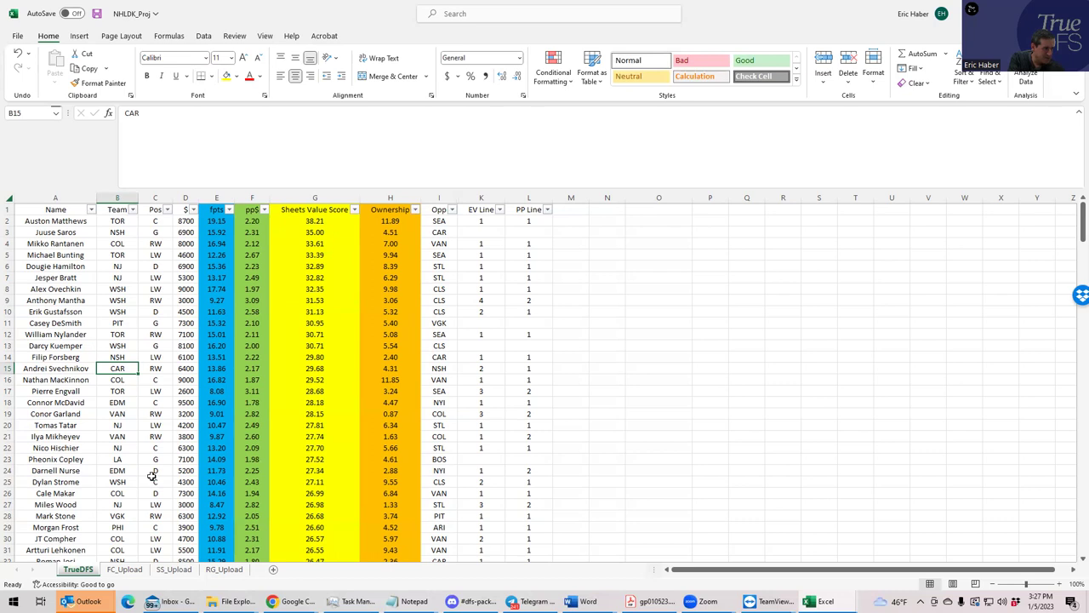
Step: Check Tomas Tatar's position and team, and Nico Hischier's team, in the TrueDFS sheet
click(153, 424)
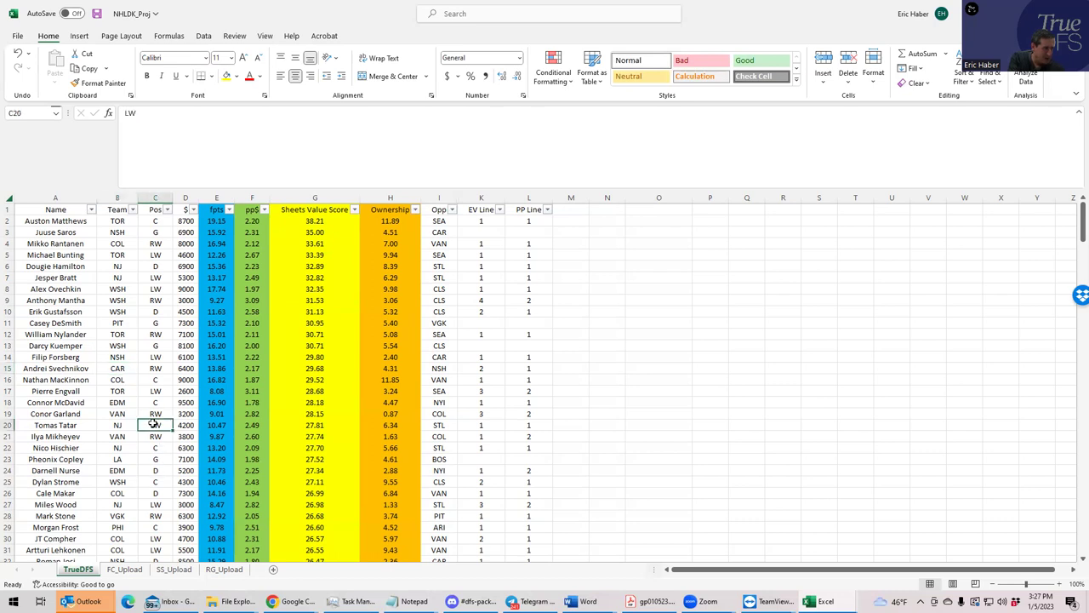
click(114, 423)
click(116, 447)
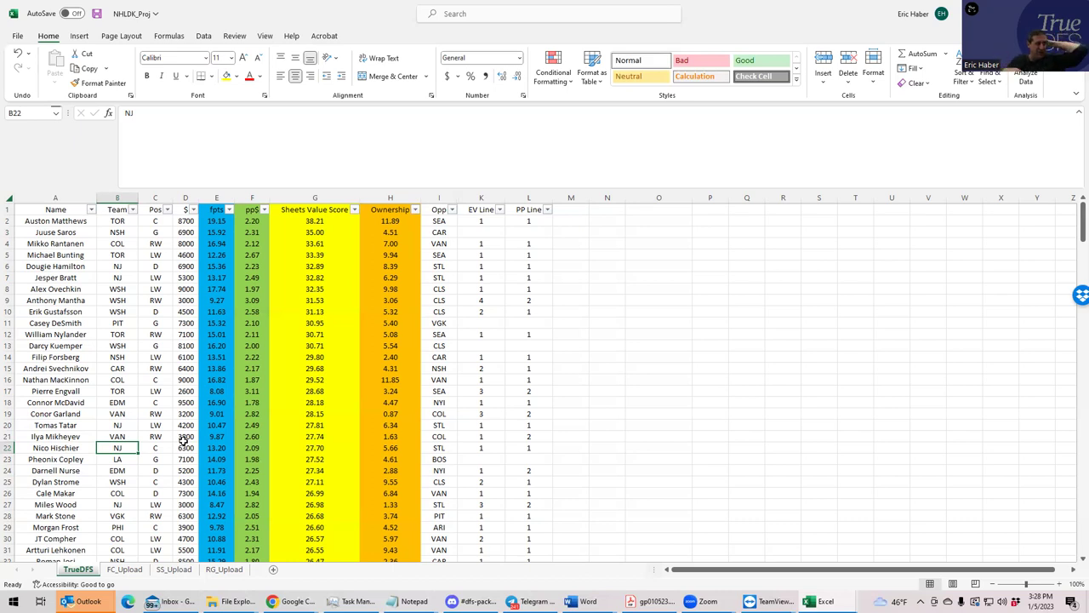
Step: Back on DraftKings, add goalie Juuse Saros via a 'SAR' search
key(alt+Tab)
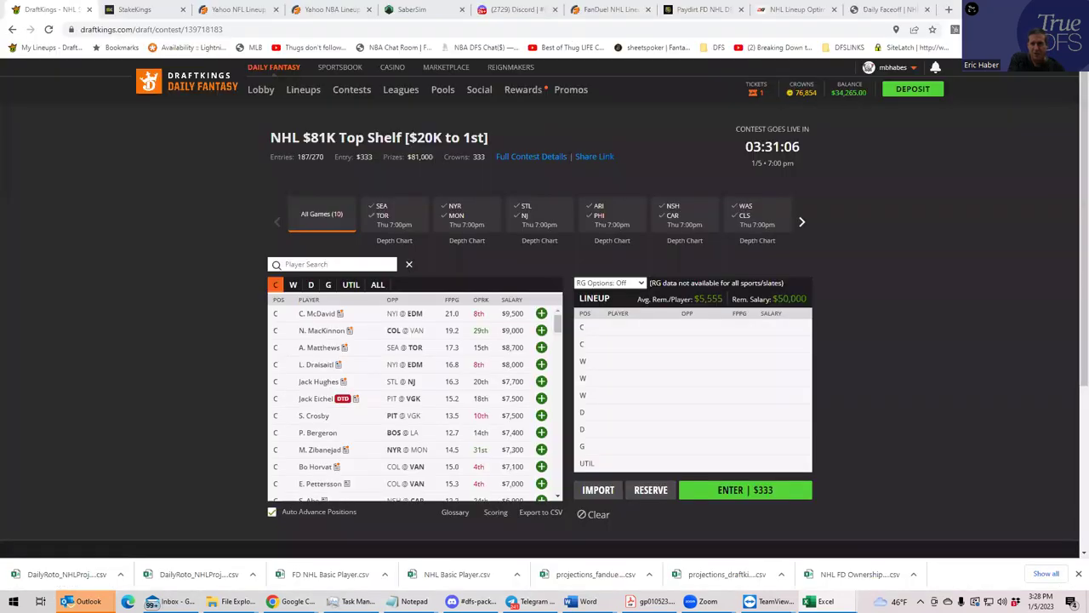
click(328, 284)
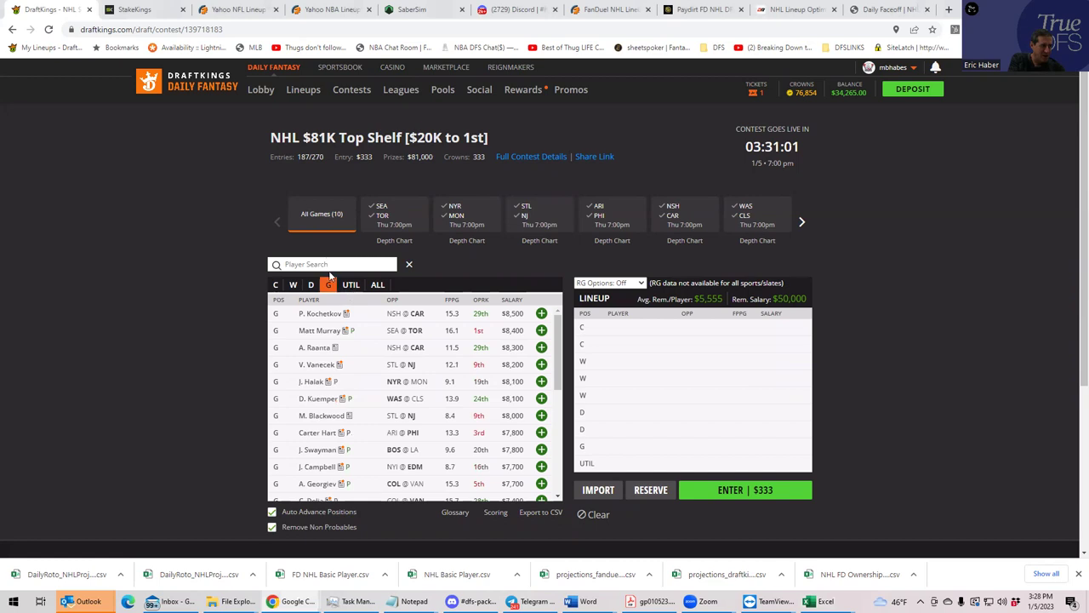
click(328, 264)
text(SA)
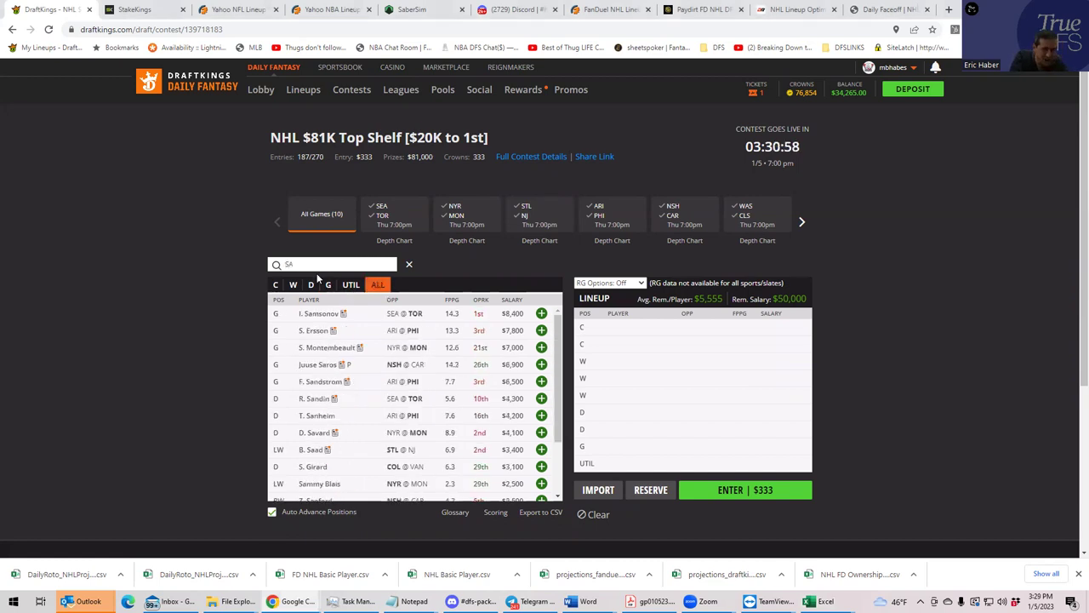
text(R)
click(552, 315)
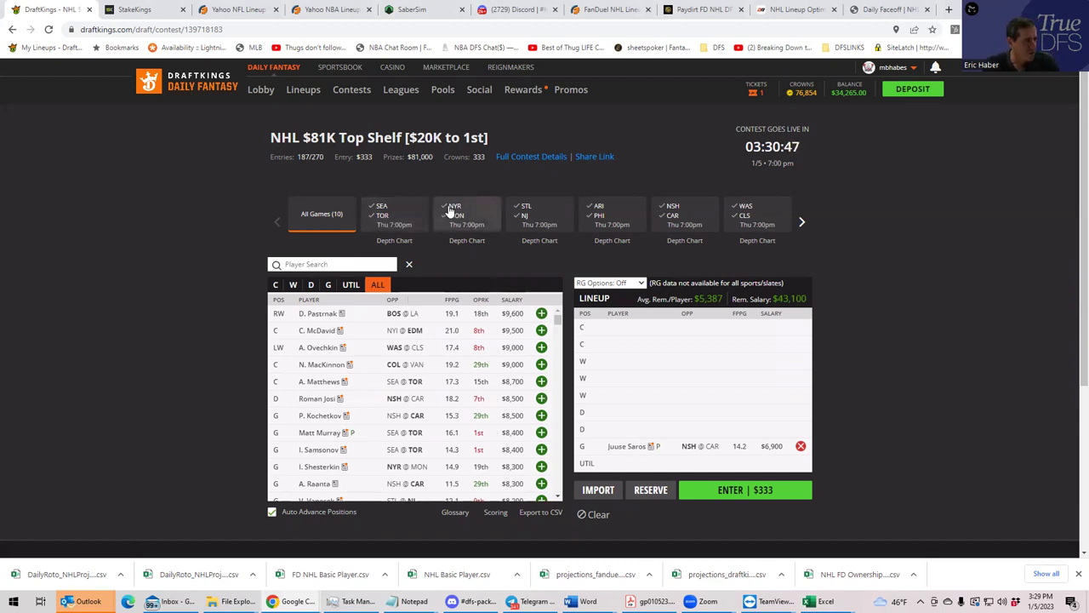
Step: Add defenseman D. Hamilton from the STL @ NJ game
click(526, 213)
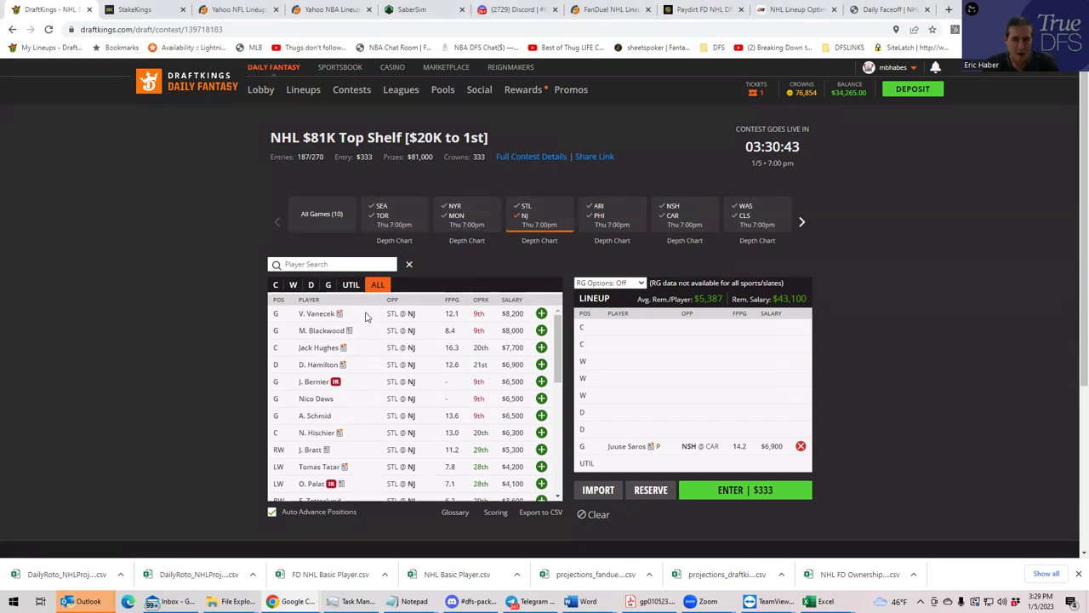
click(312, 285)
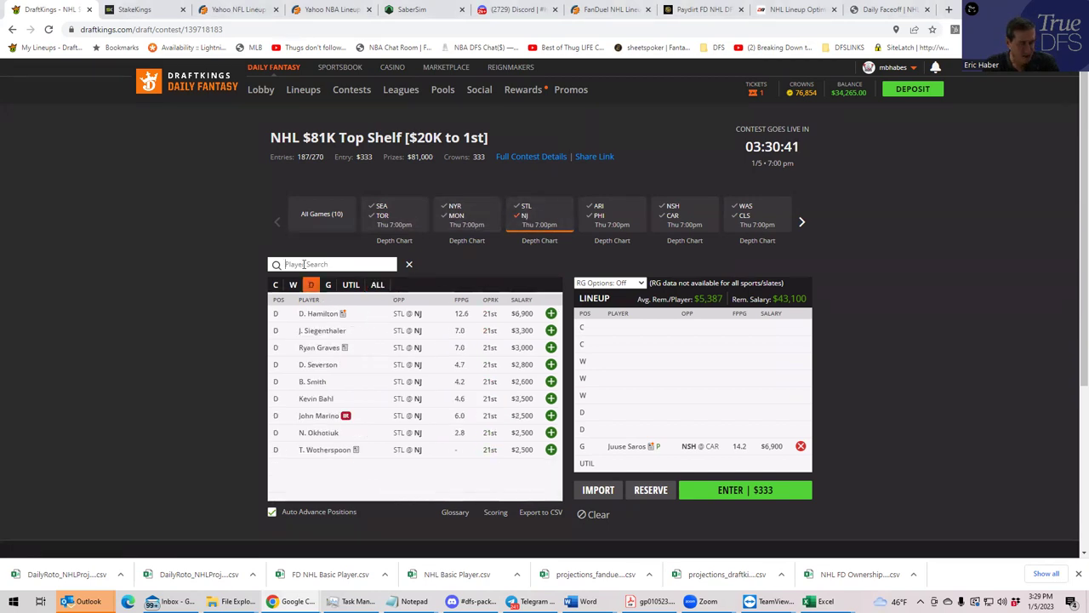
text(do)
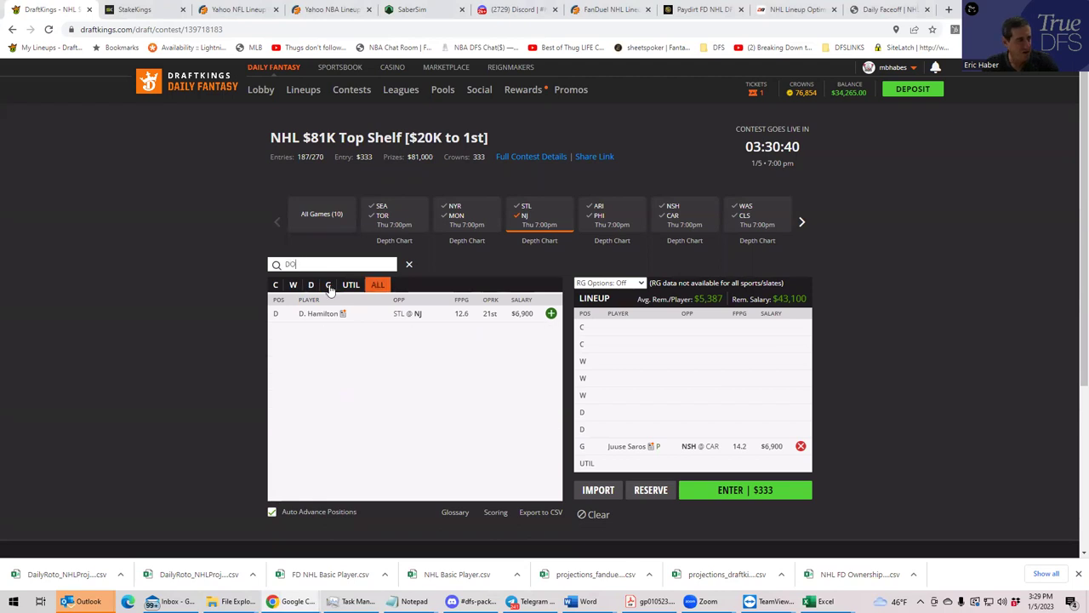
click(551, 313)
Step: Add wingers J. Bratt and Tomas Tatar, leaving $26,700 salary
click(288, 262)
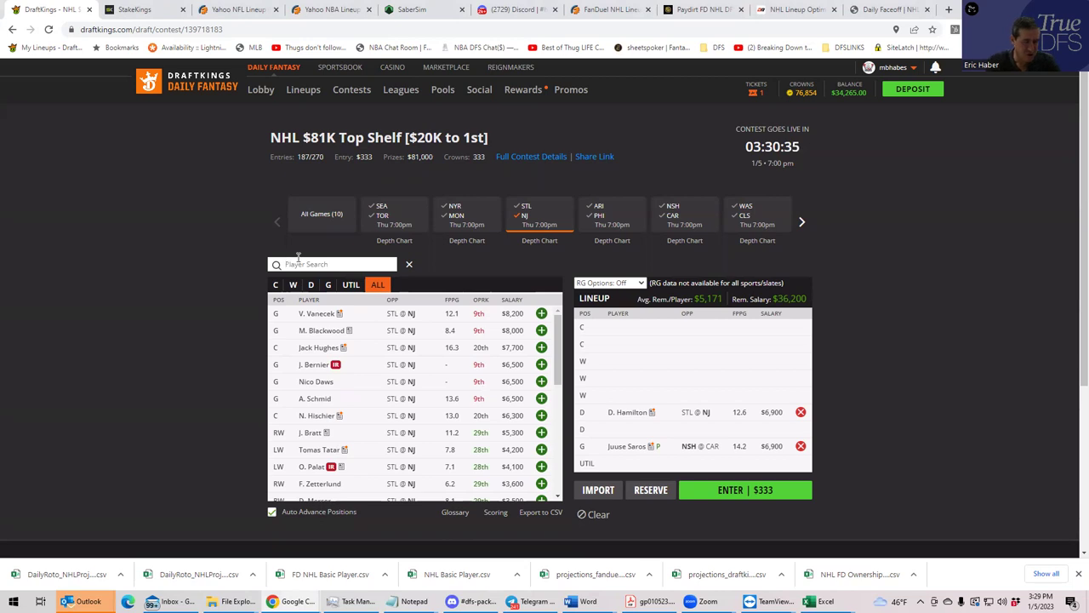
text(bratt)
click(551, 314)
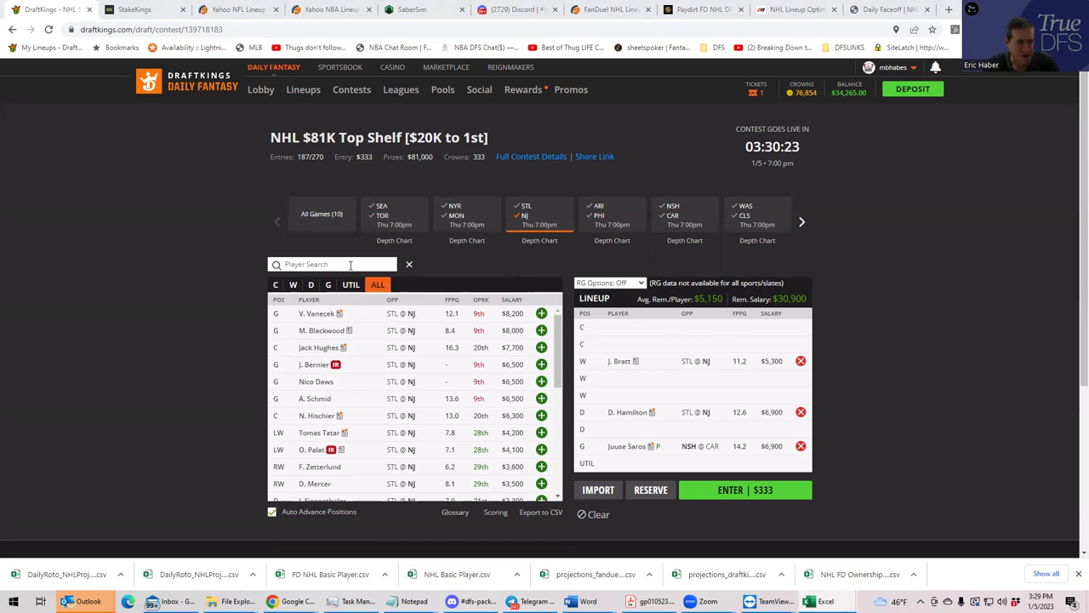
click(298, 264)
text(TA)
click(552, 314)
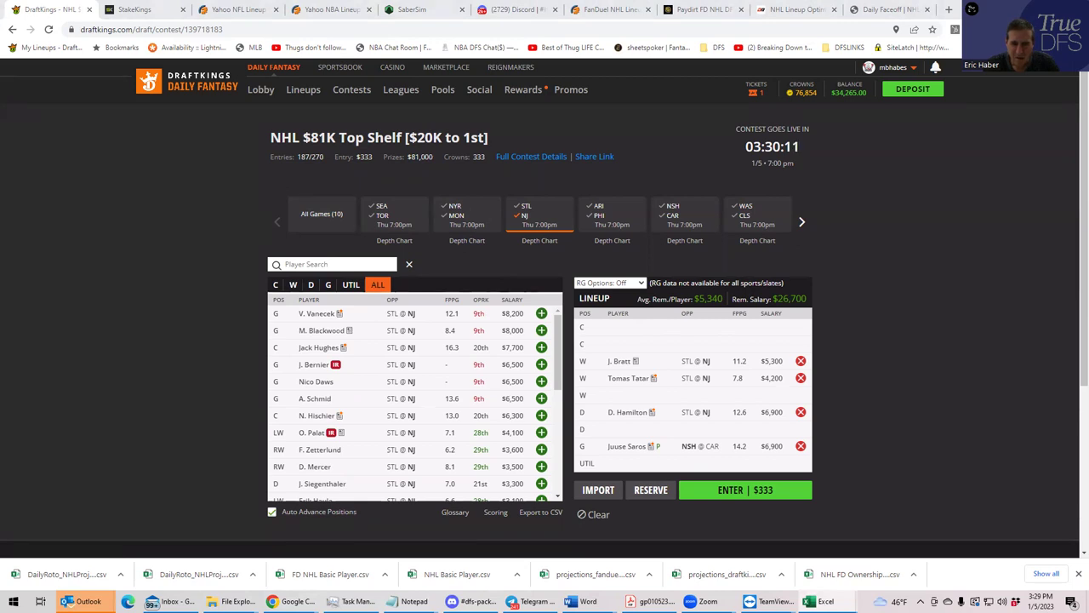
Step: Add Nico Hischier at centre for $6,300 using a 'Hi' name search among centres
click(275, 285)
click(308, 264)
text(Hi)
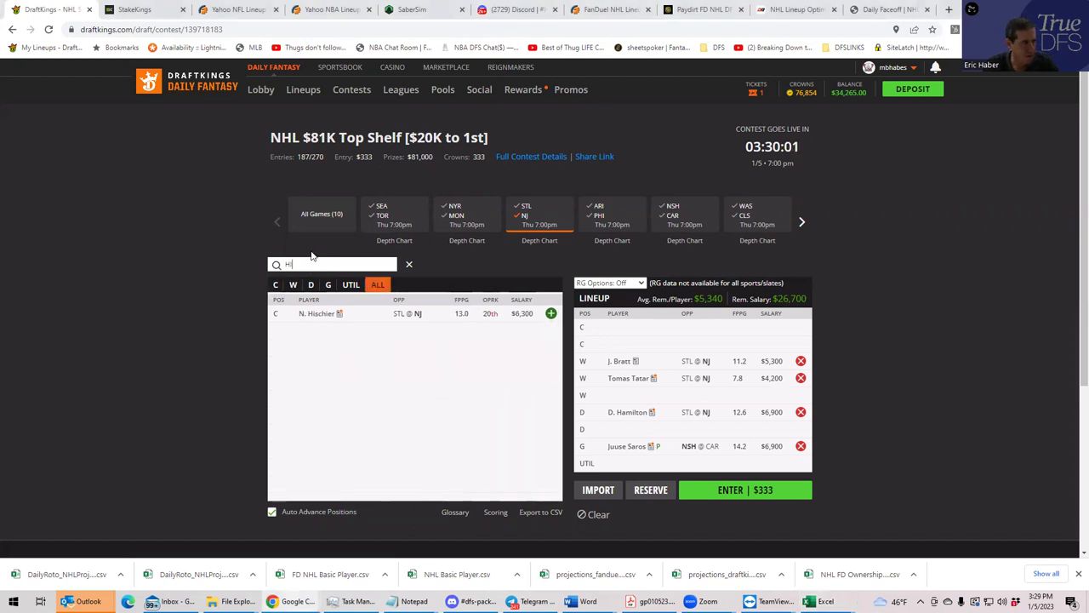
click(550, 313)
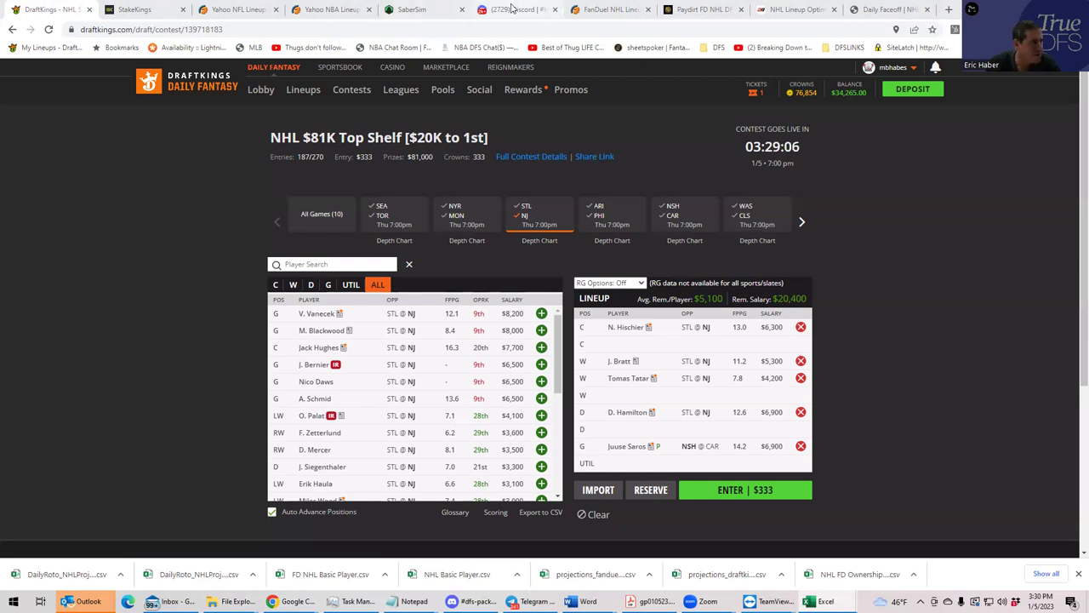
Step: Review DailyRoto's optimizer filtered to NJ players, then return to the DraftKings draft
click(788, 9)
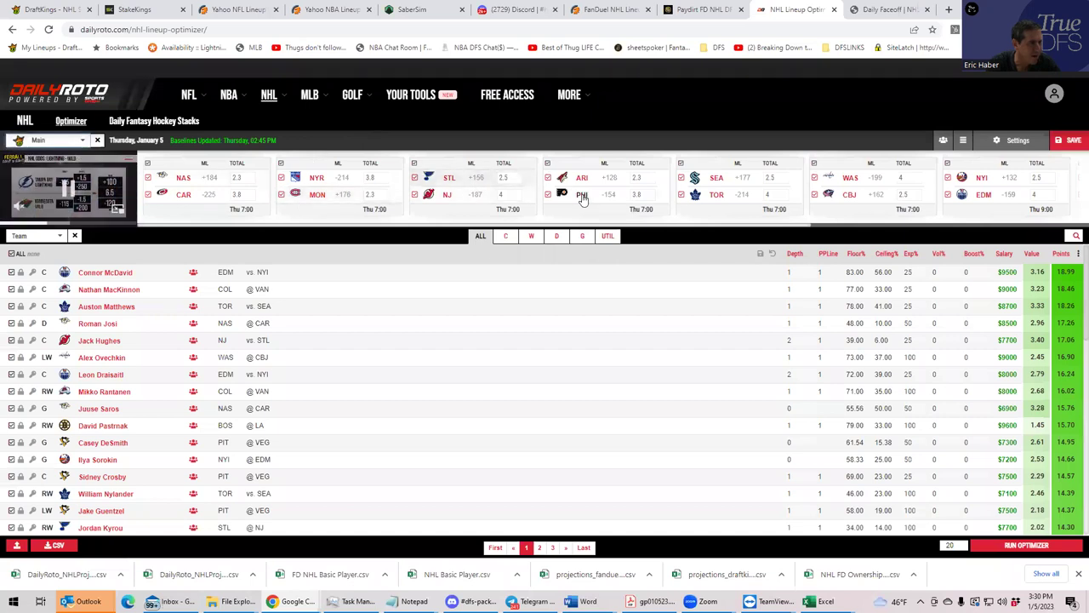
click(446, 196)
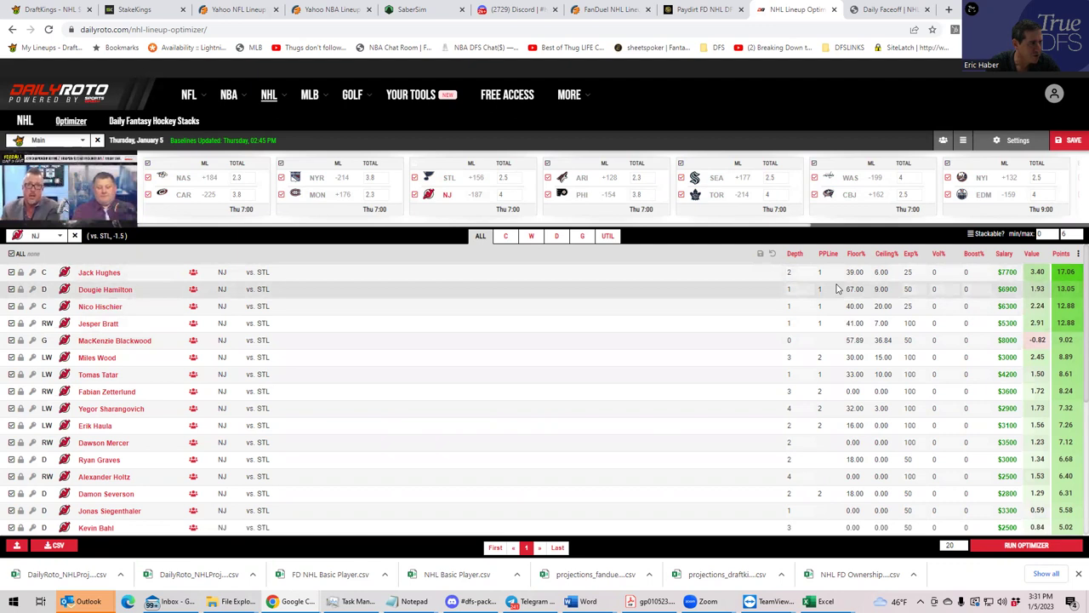
click(43, 9)
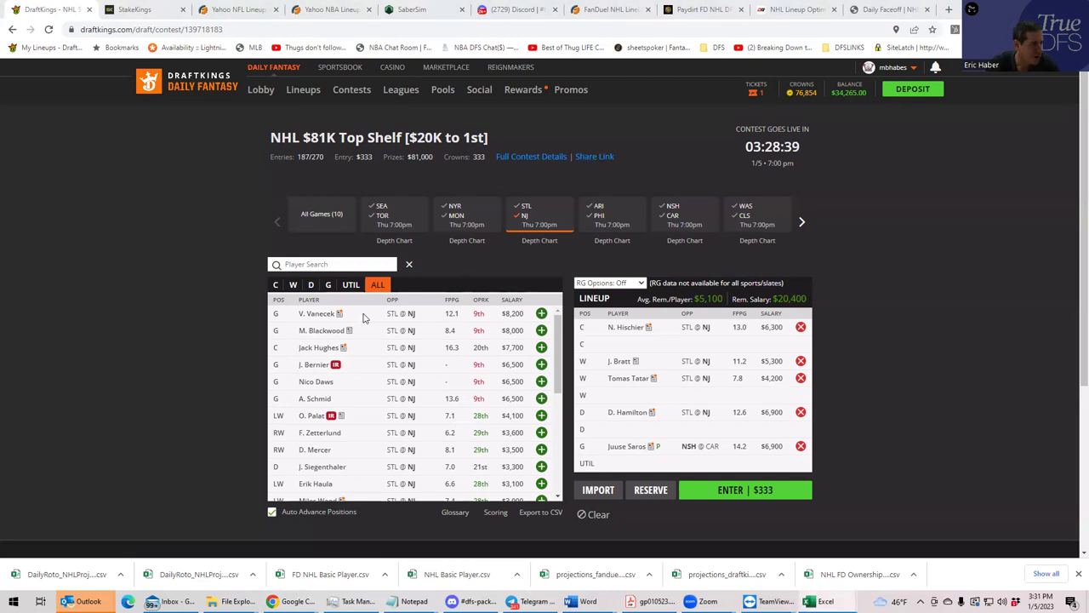
Step: Draft Jack Hughes at centre for $7,700 from his player card, leaving $12,700
click(274, 285)
click(322, 314)
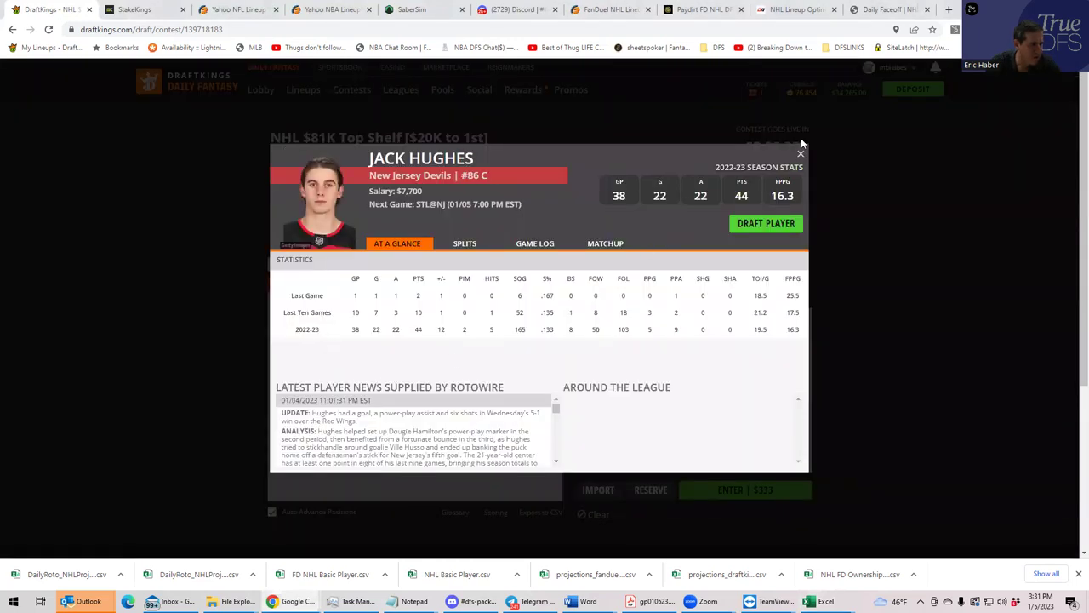
drag(801, 156, 768, 235)
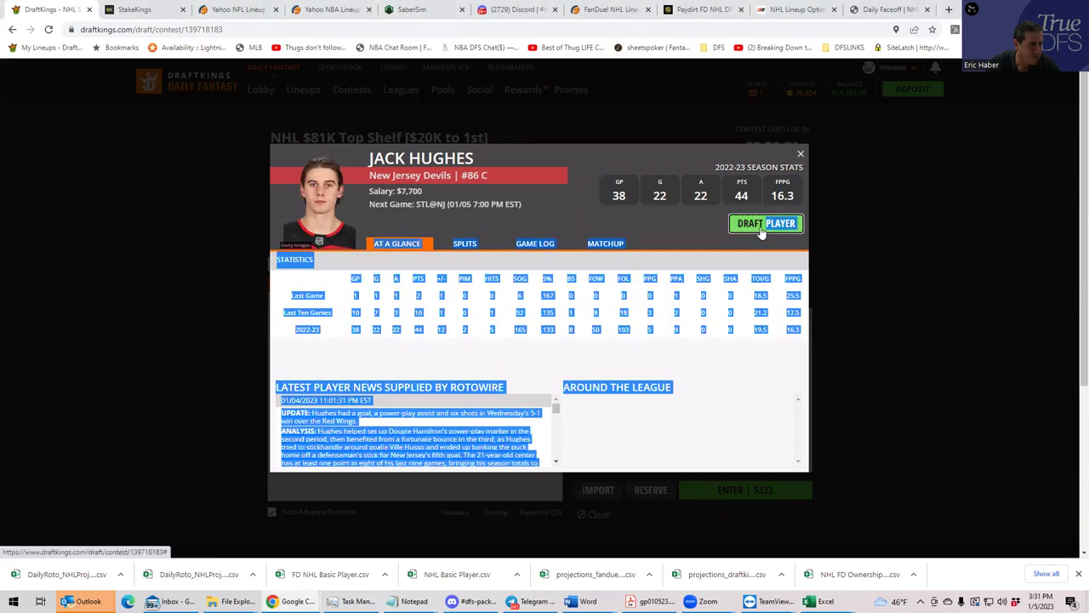
click(769, 225)
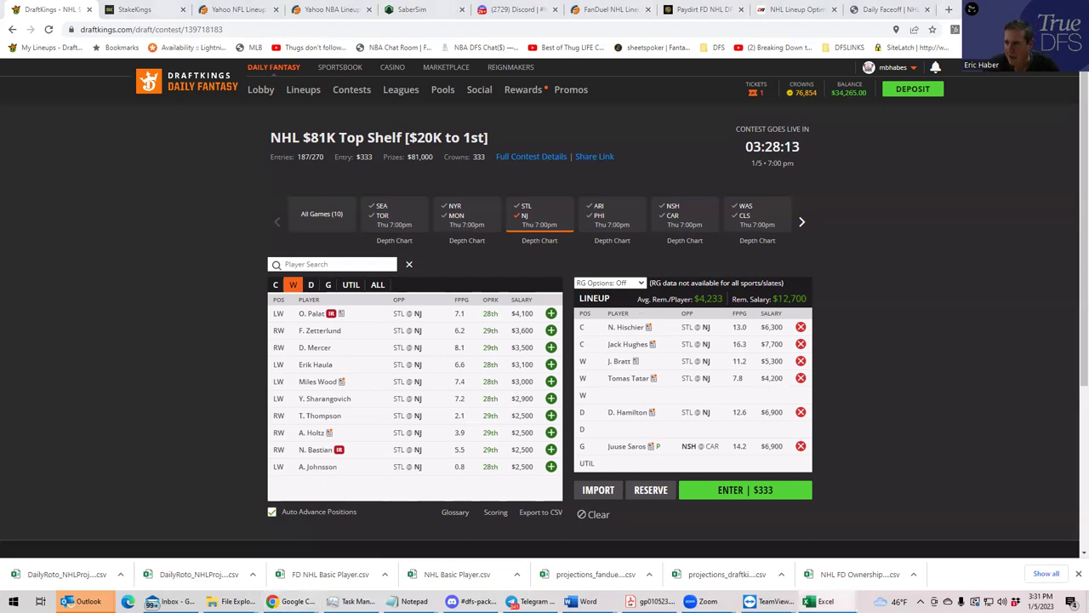
key(alt+Tab)
Step: Sort the TrueDFS sheet by Sheets Value Score descending and note Michael Bunting's 4600 salary
click(593, 78)
scroll(544, 298, up, 20)
click(354, 209)
click(297, 238)
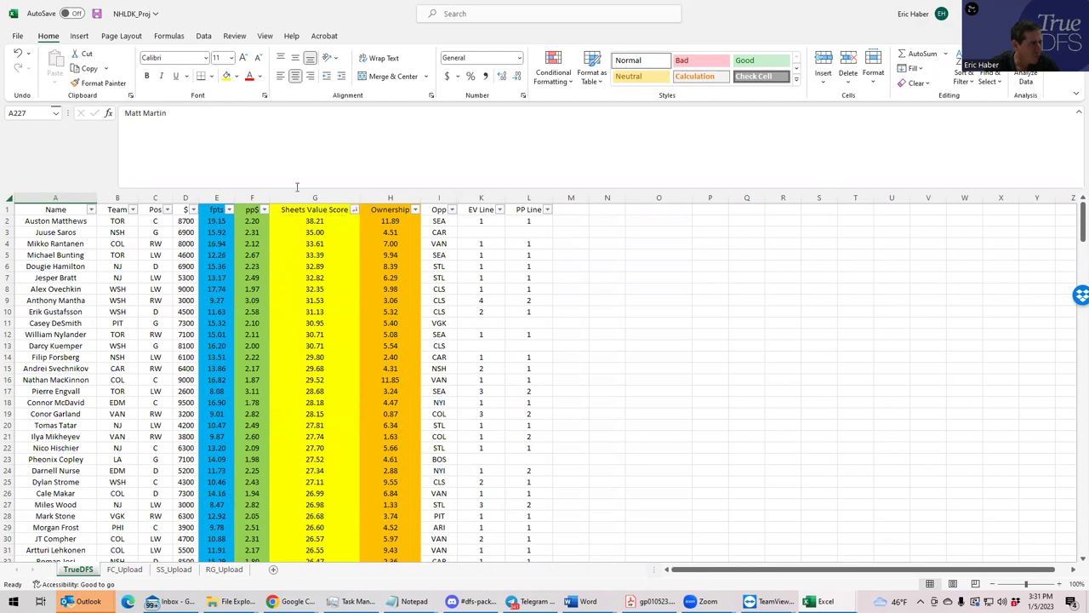
click(191, 255)
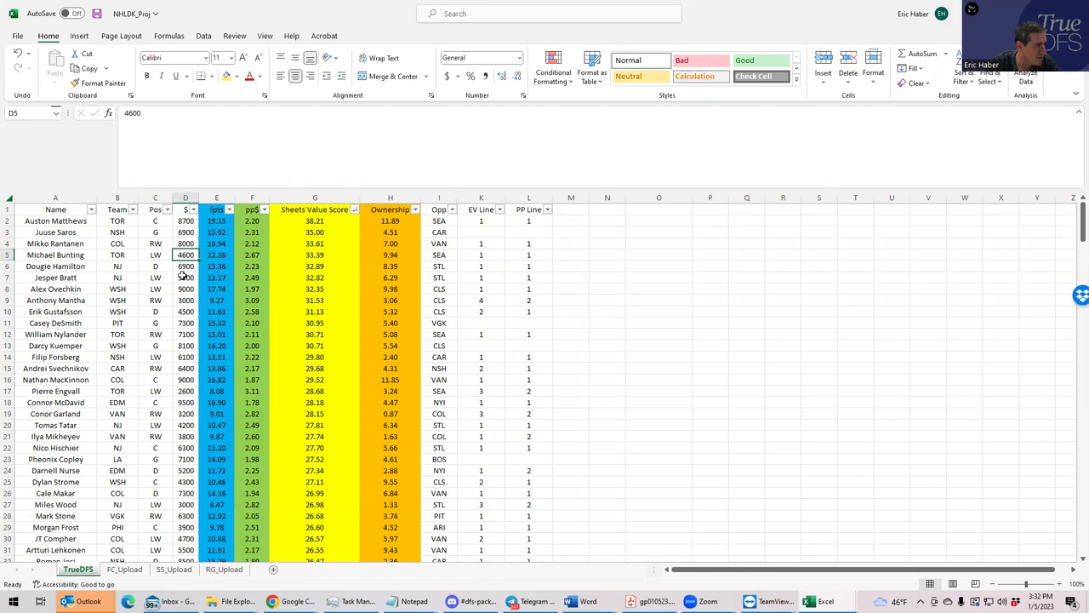
key(alt+Tab)
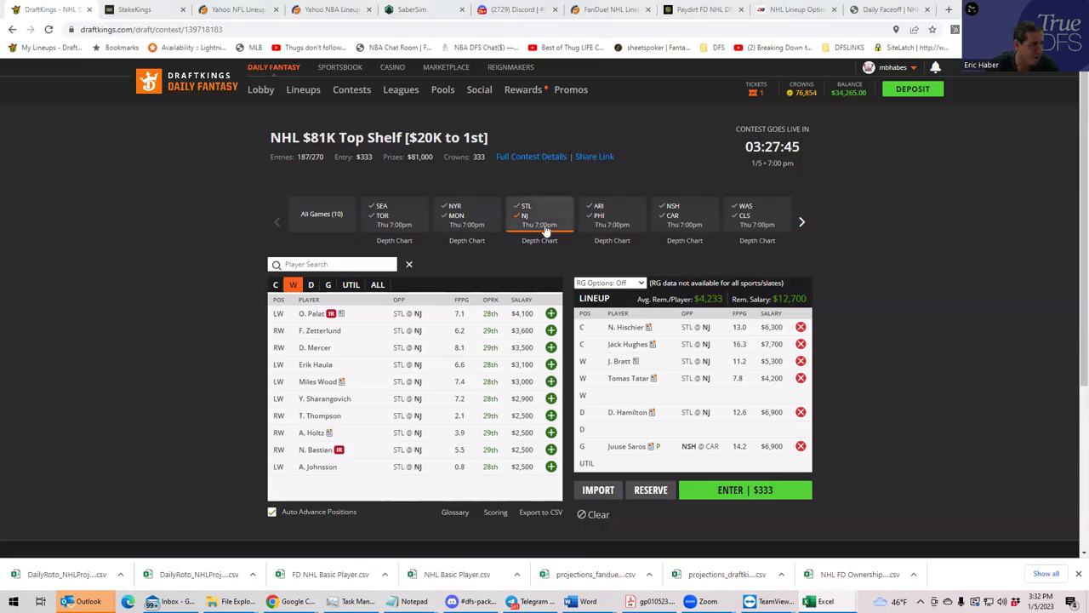
Step: Search 'BUNT' across all ten games and add Michael Bunting at wing for $4,600
click(321, 214)
text(BUNT)
click(550, 314)
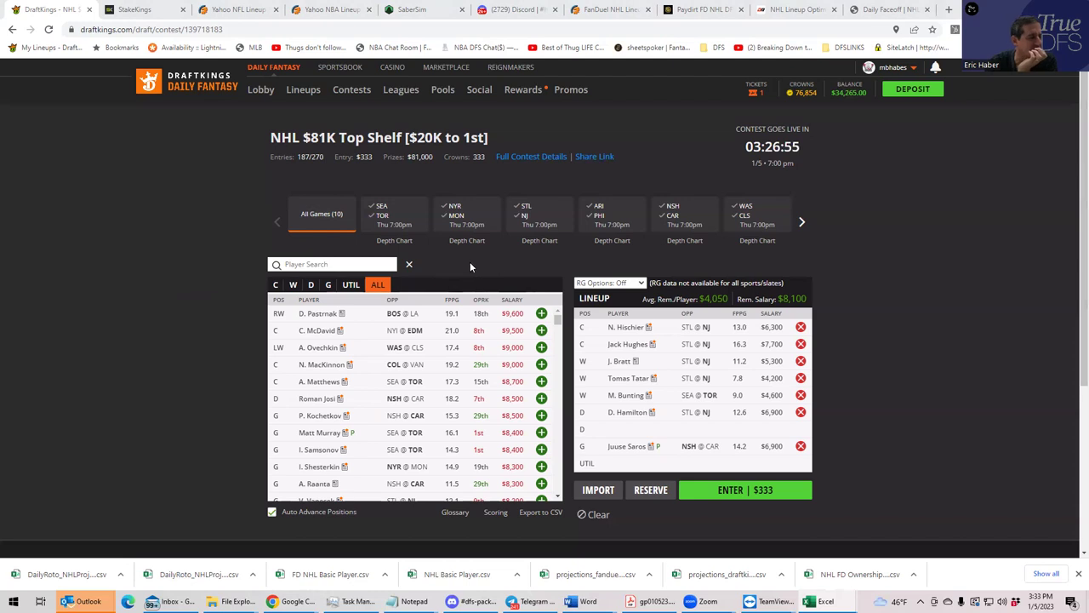
Step: Filter to defensemen, search 'gu', and add E. Gustafsson on defense
click(313, 286)
text(gu)
click(550, 330)
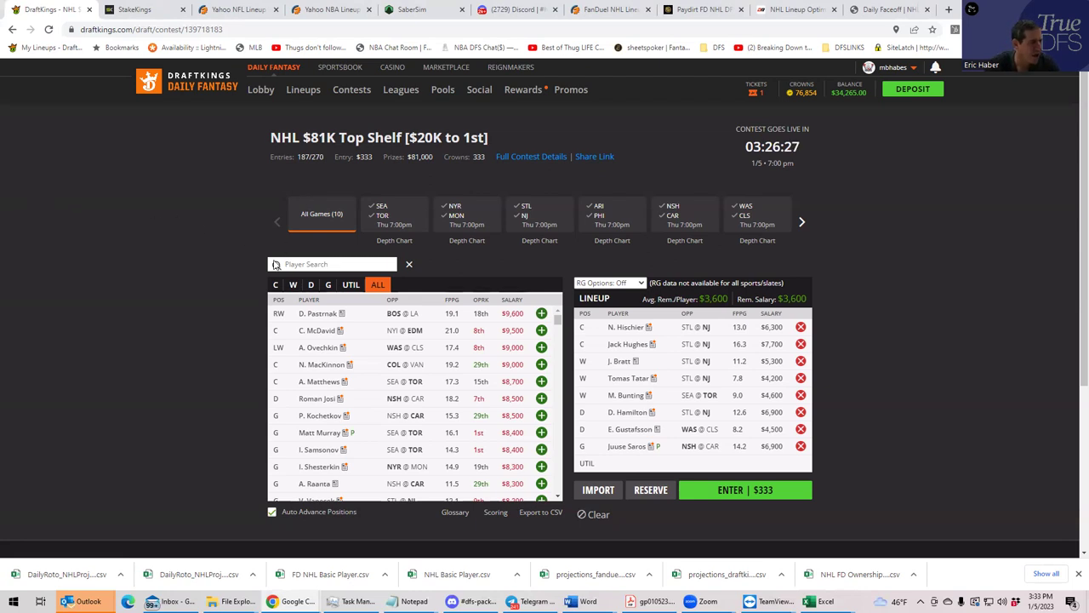
Step: Search the player list for 'STR', then clear the search text
click(306, 263)
text(STR)
drag(331, 266, 245, 265)
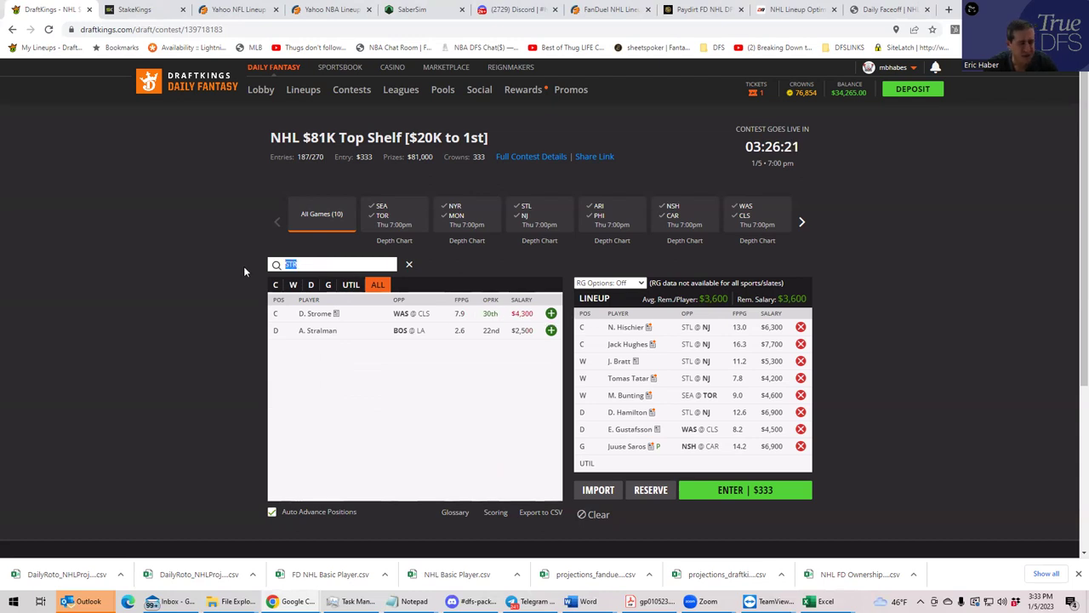
key(BackSpace)
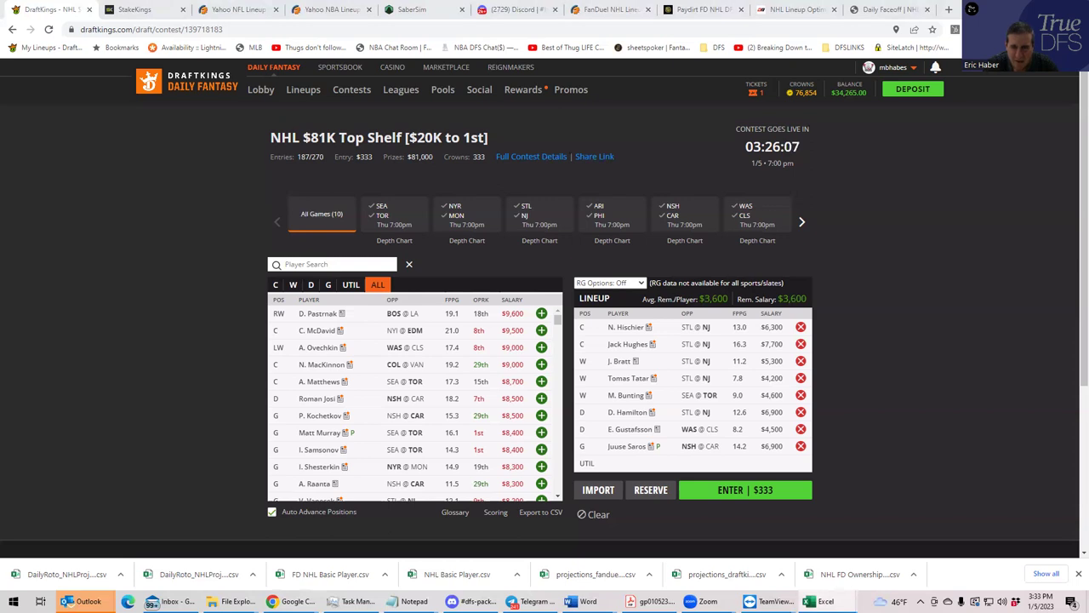
Step: Add C. Garland at utility, then reopen the entered lineup from My Lineups and clear it
text(GAR)
click(552, 314)
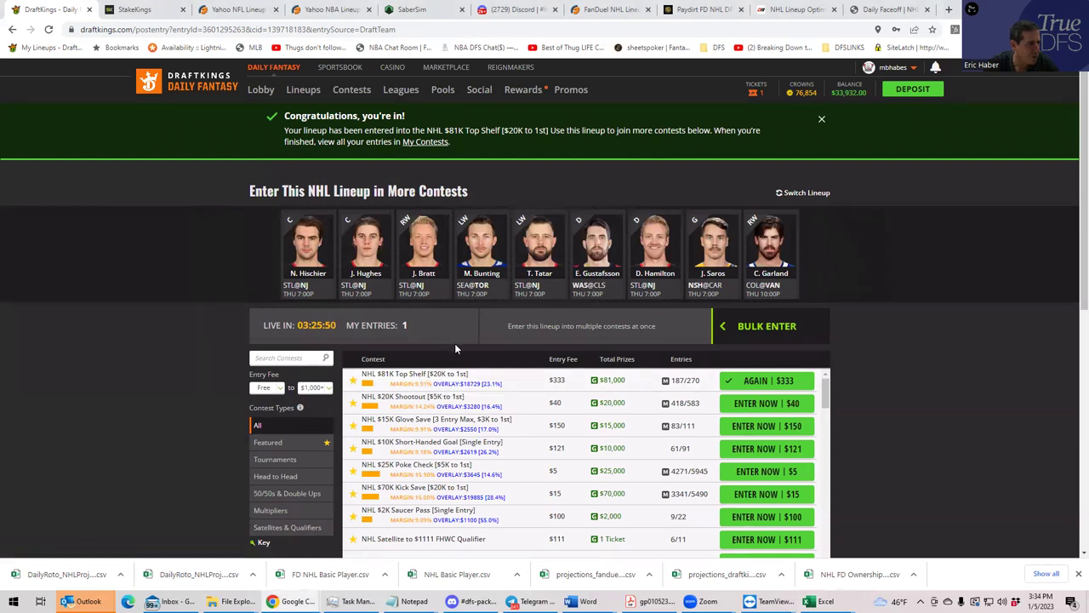
click(303, 90)
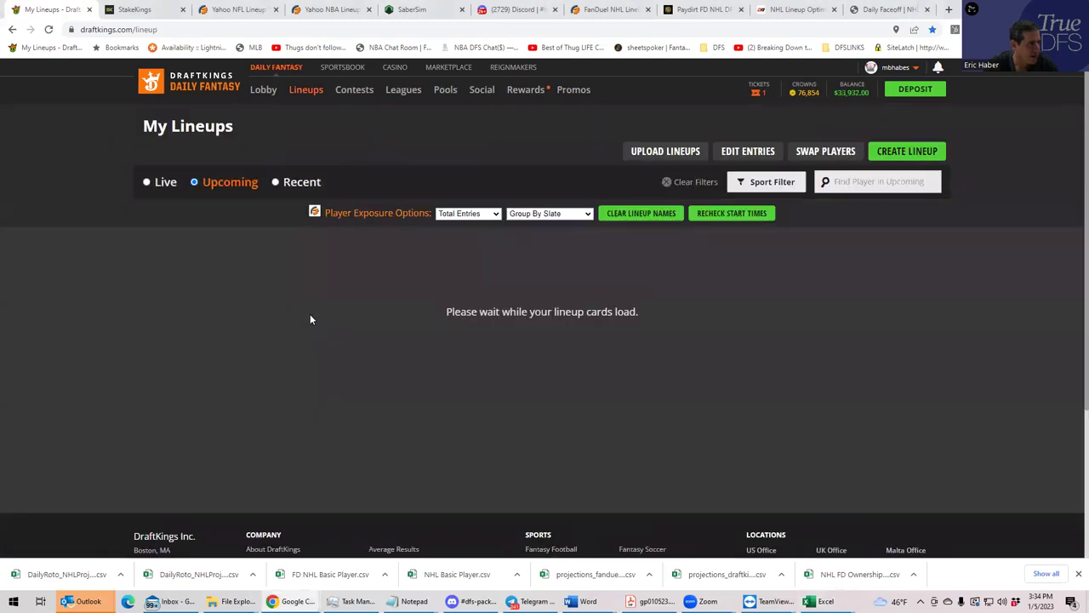
click(229, 505)
click(601, 507)
Step: From the SEA at TOR game, add A. Matthews at center and M. Bunting and W. Nylander at wing
click(430, 238)
click(561, 334)
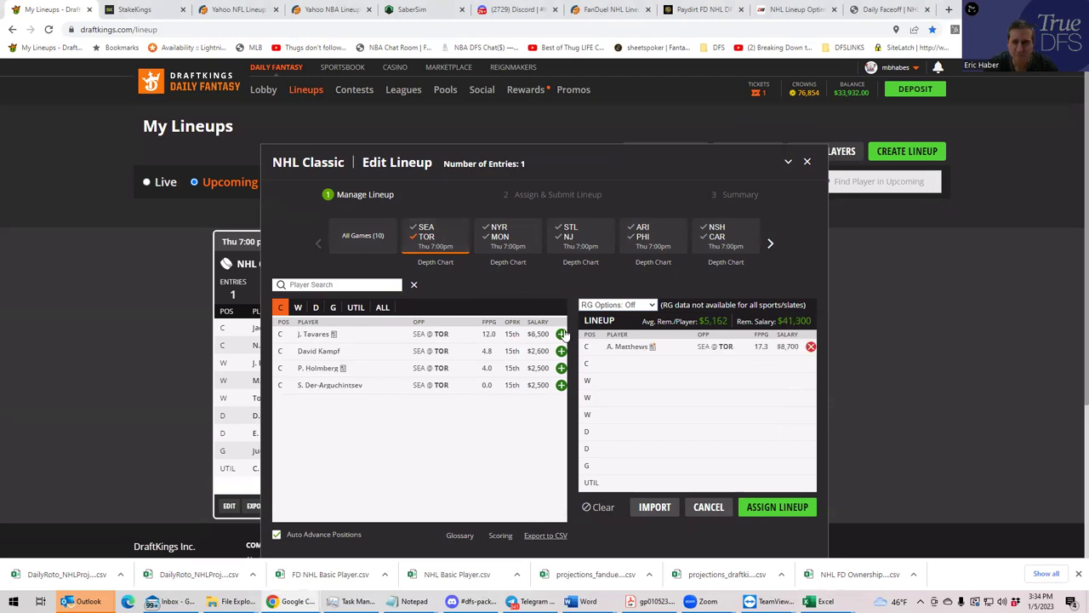
click(299, 308)
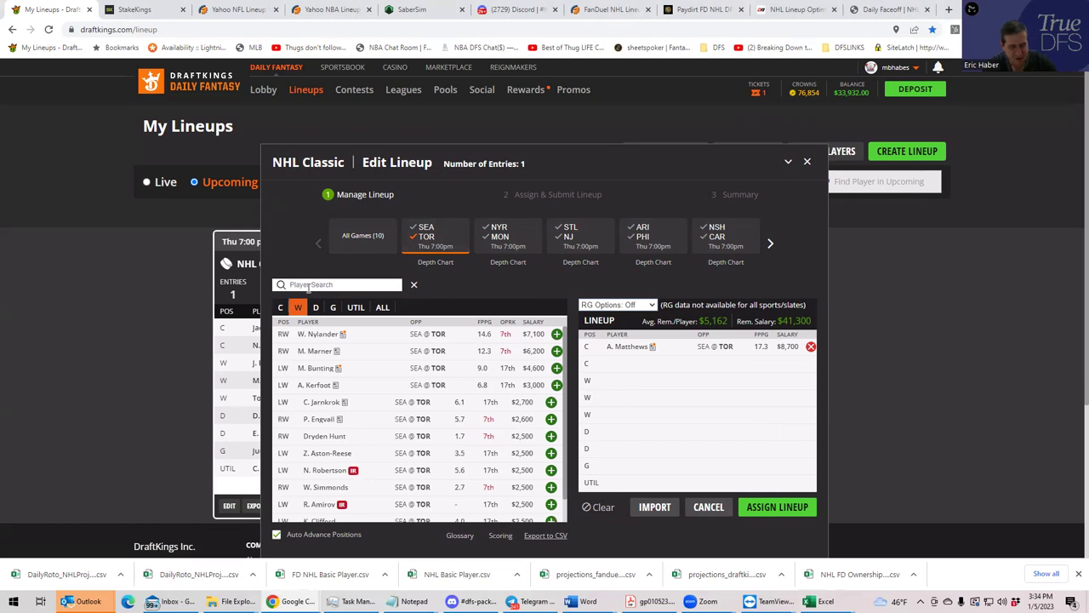
click(308, 285)
text(BUNT)
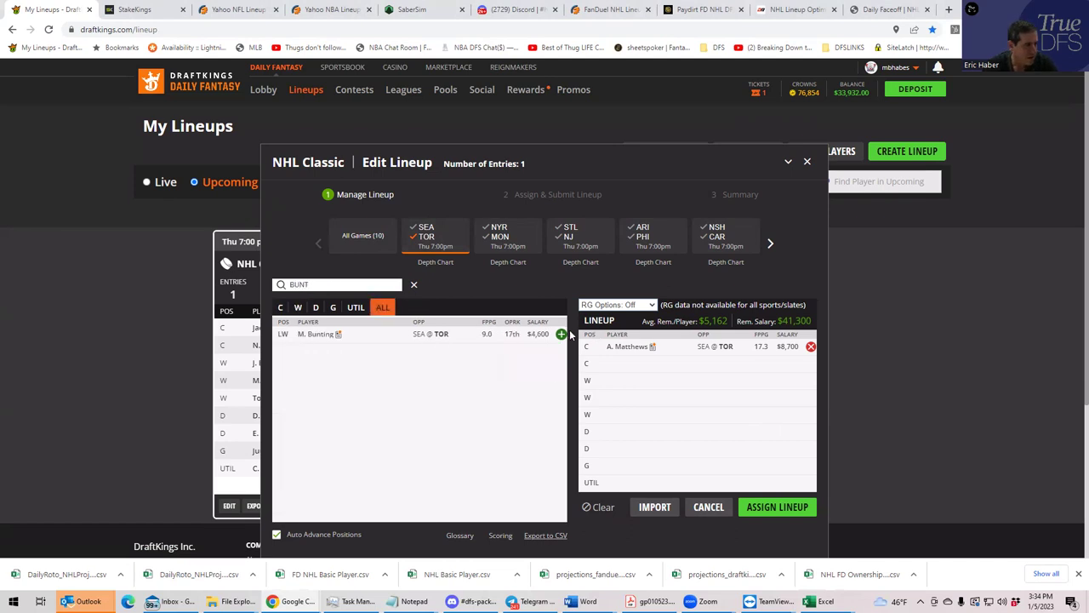
click(560, 333)
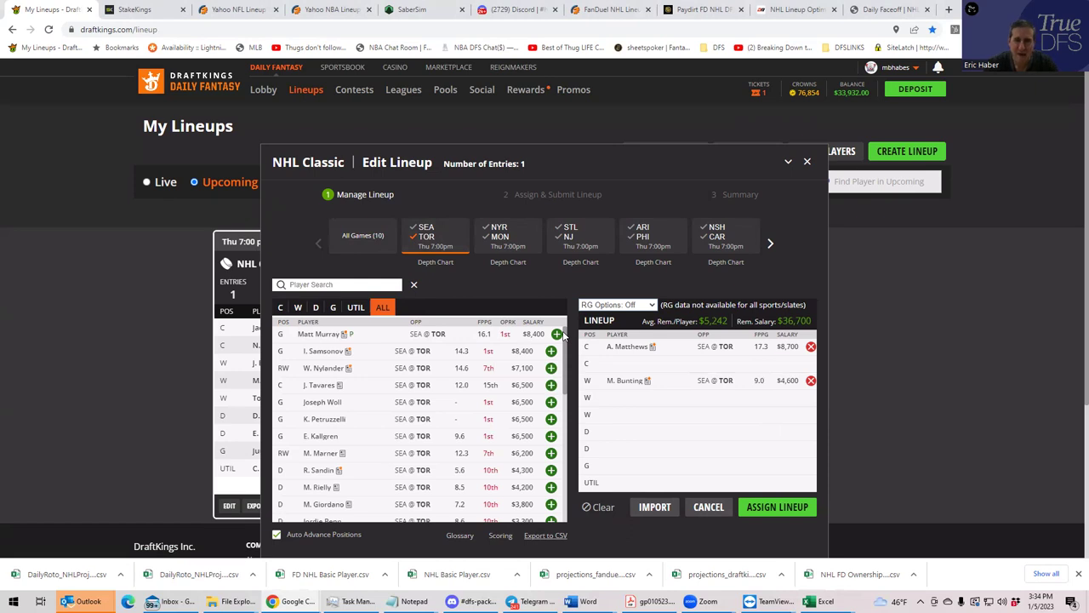
click(301, 307)
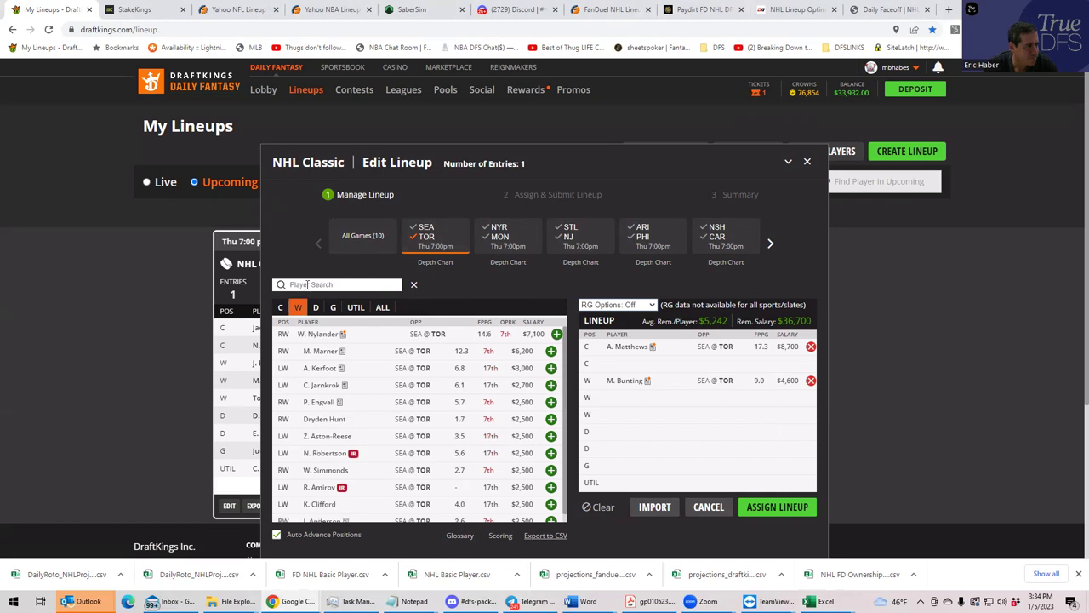
click(308, 284)
text(NYL)
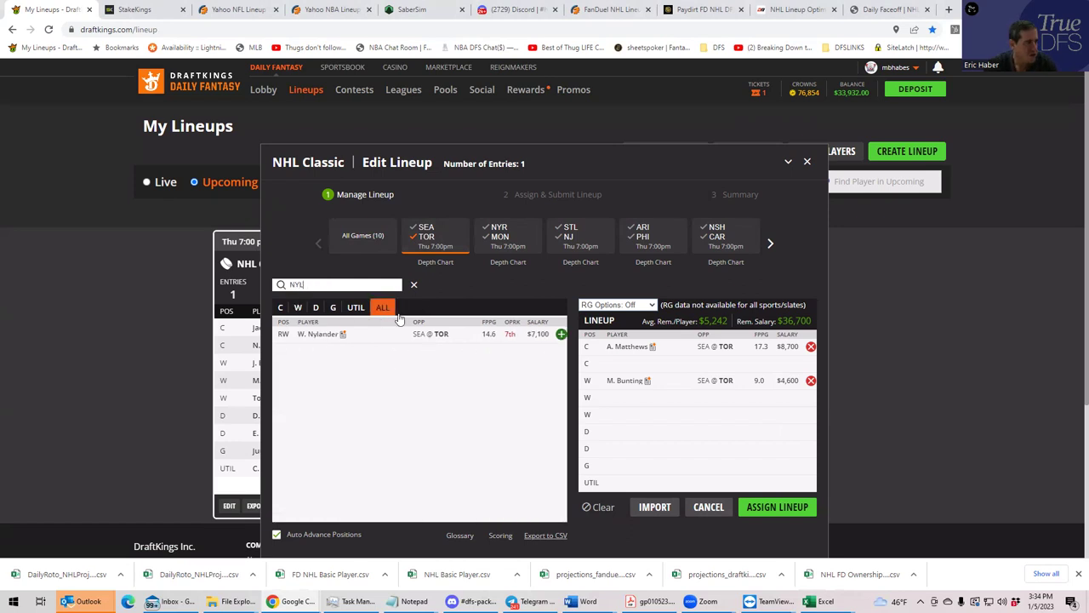
click(562, 335)
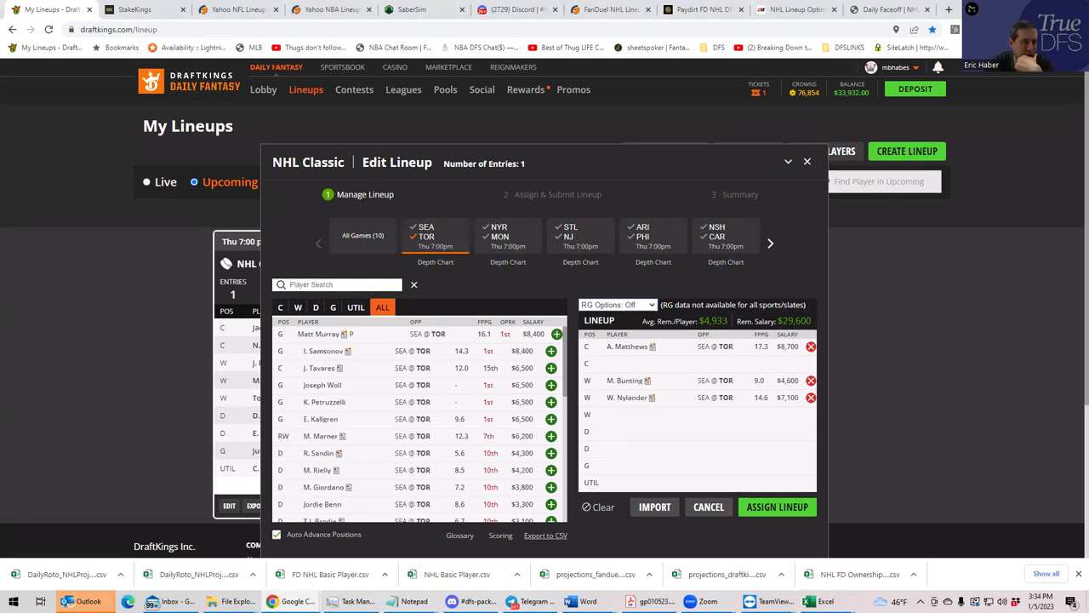
Step: Show all ten games and add goalie Juuse Saros via search 'SAR'
click(426, 238)
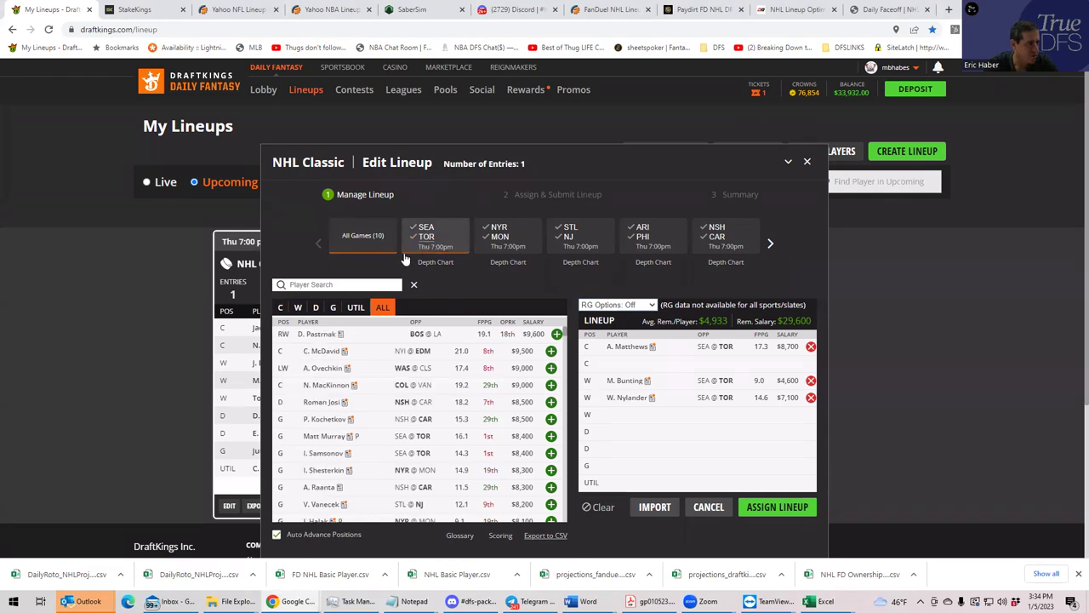
click(335, 308)
click(330, 283)
text(SAR)
click(561, 335)
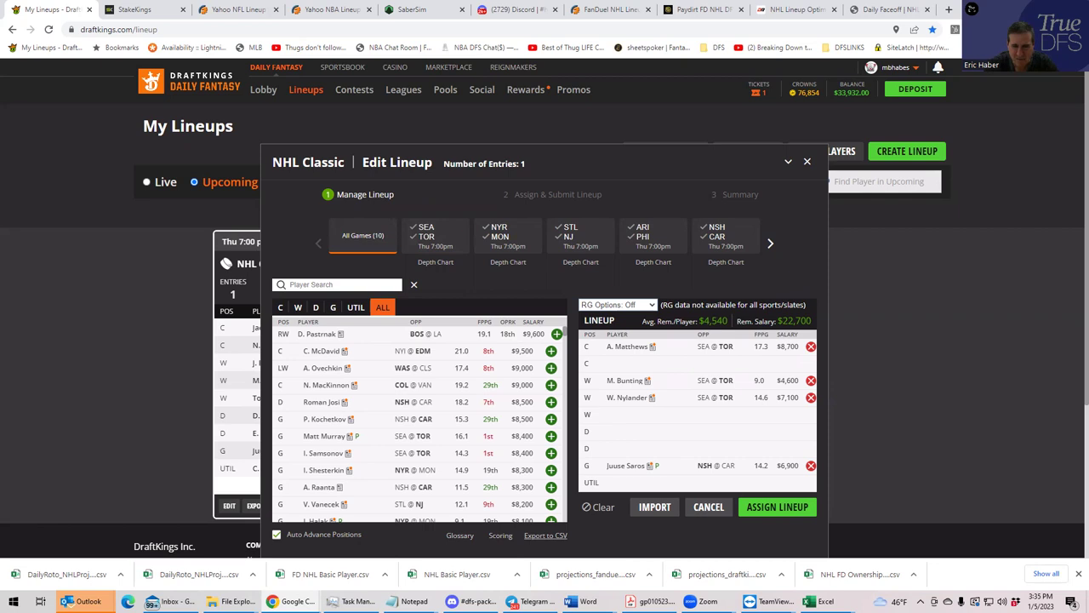
Step: Add J. Tavares as the second center via search 'TAVA'
click(281, 307)
click(300, 283)
text(TAVA)
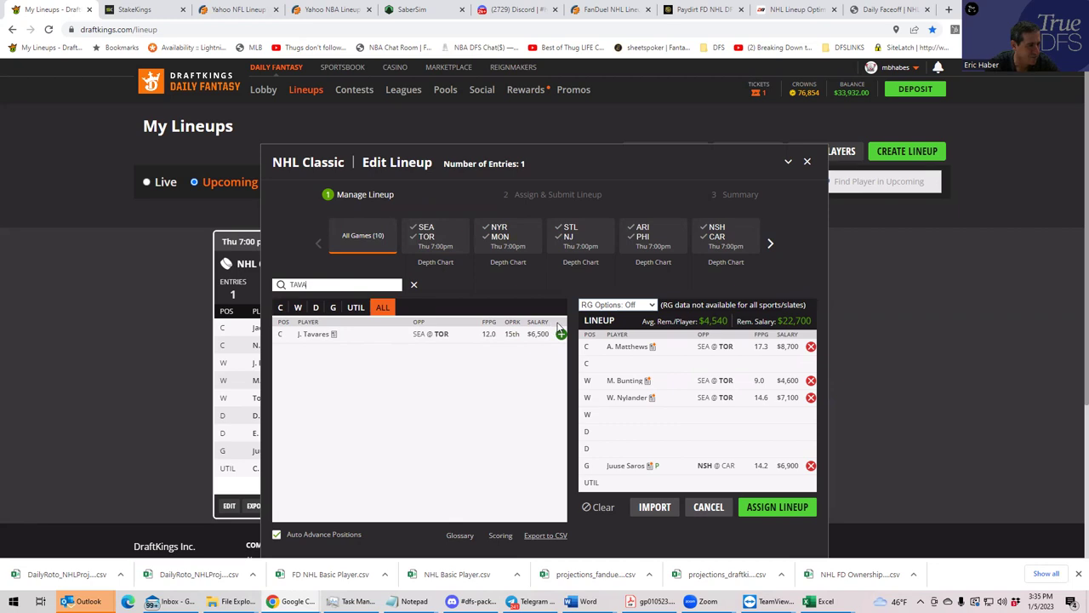
click(561, 333)
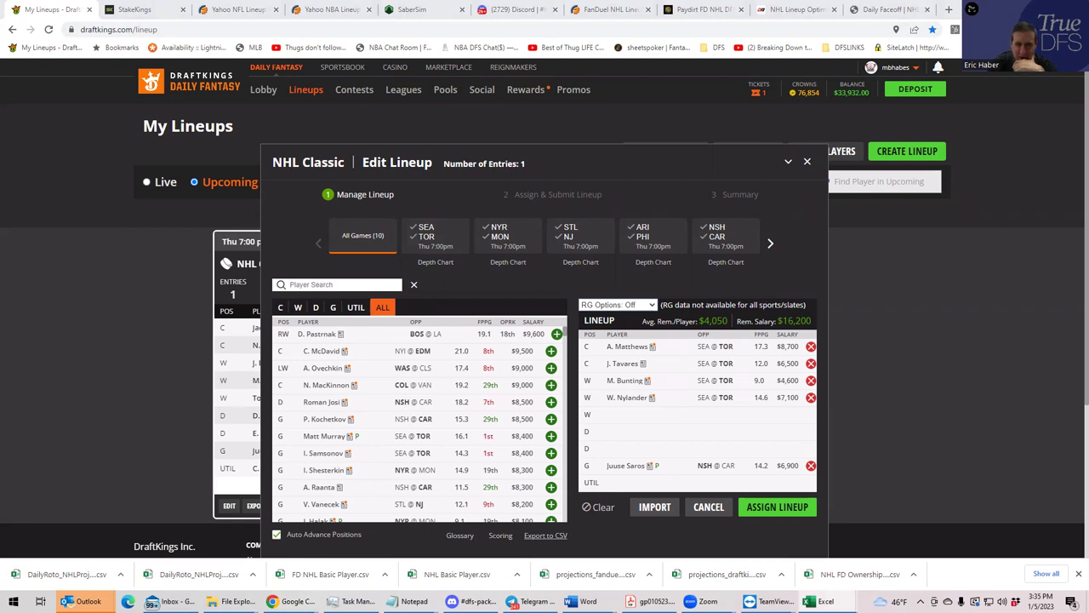
Step: Add P. Engvall on the wing and E. Gustafsson on defense
click(333, 284)
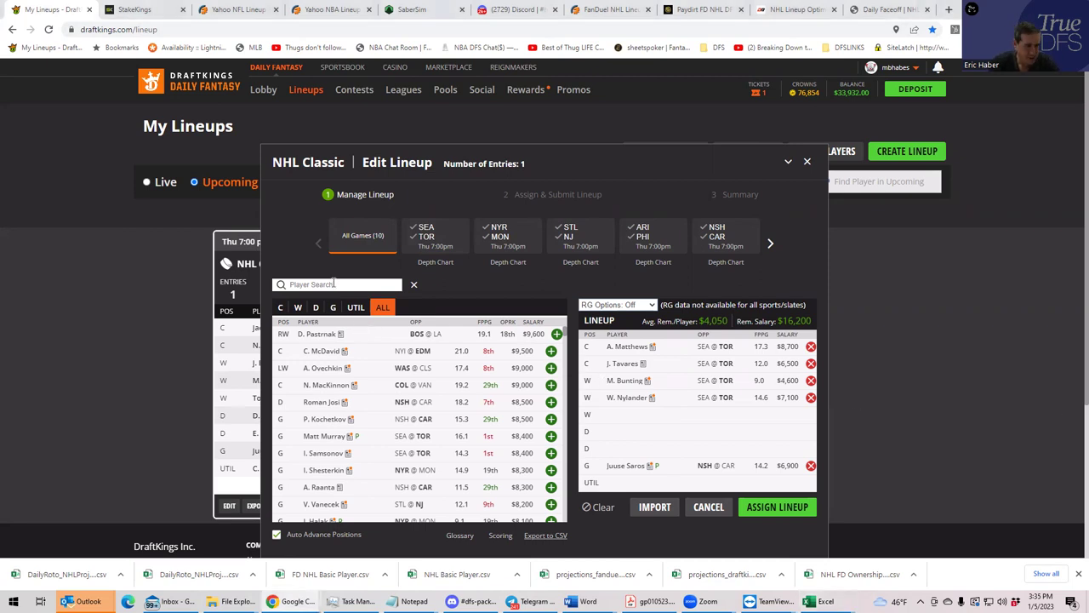
text(ENG)
click(560, 334)
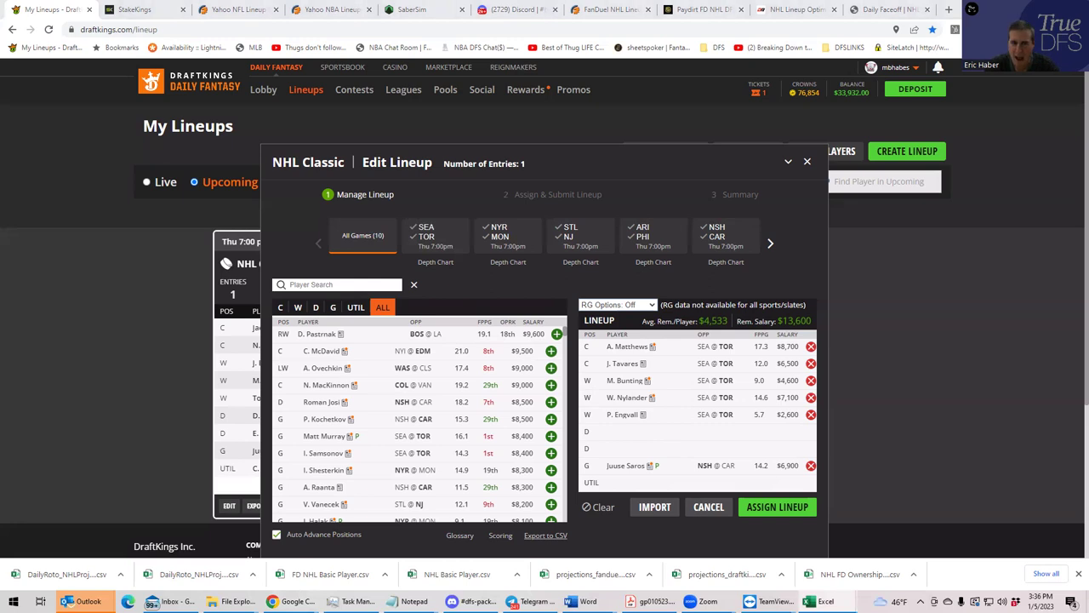
click(316, 307)
click(315, 286)
text(GUS)
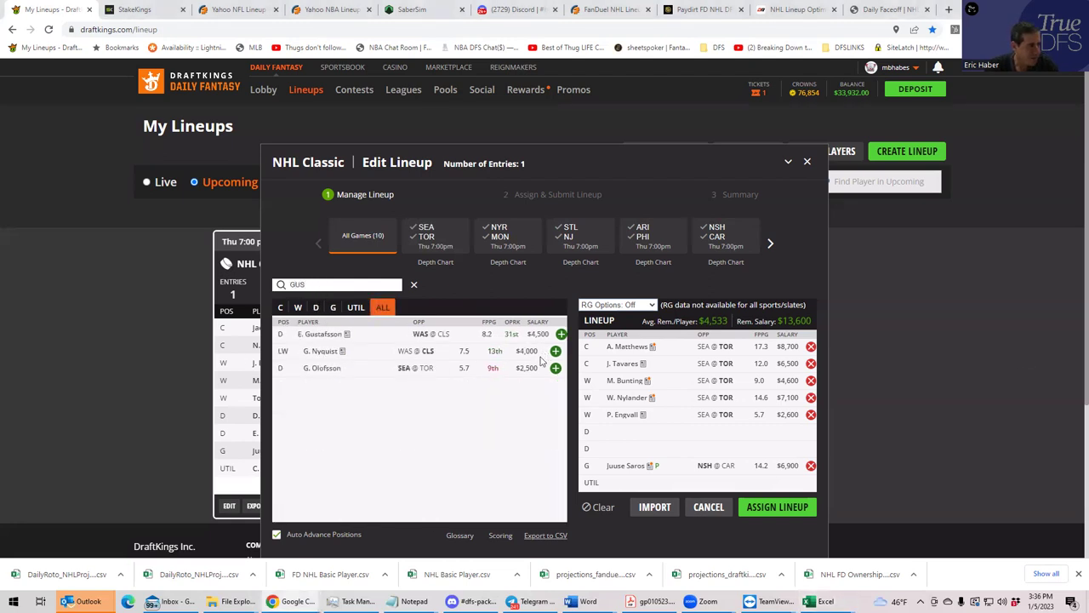
click(560, 333)
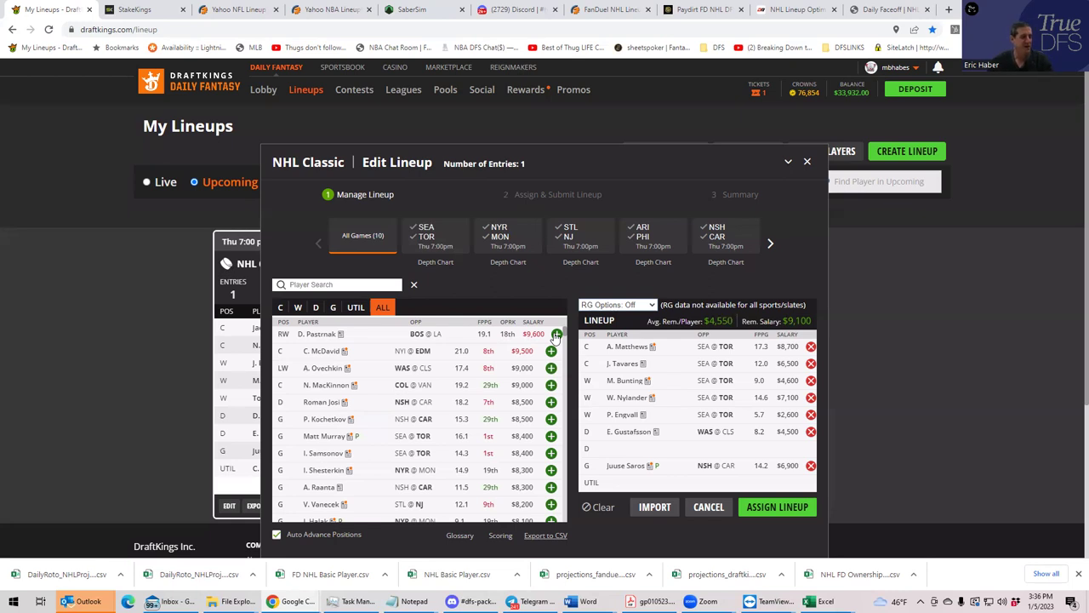
Step: Close the lineup editor and open SaberSim's custom projection upload
click(808, 164)
click(401, 10)
click(972, 139)
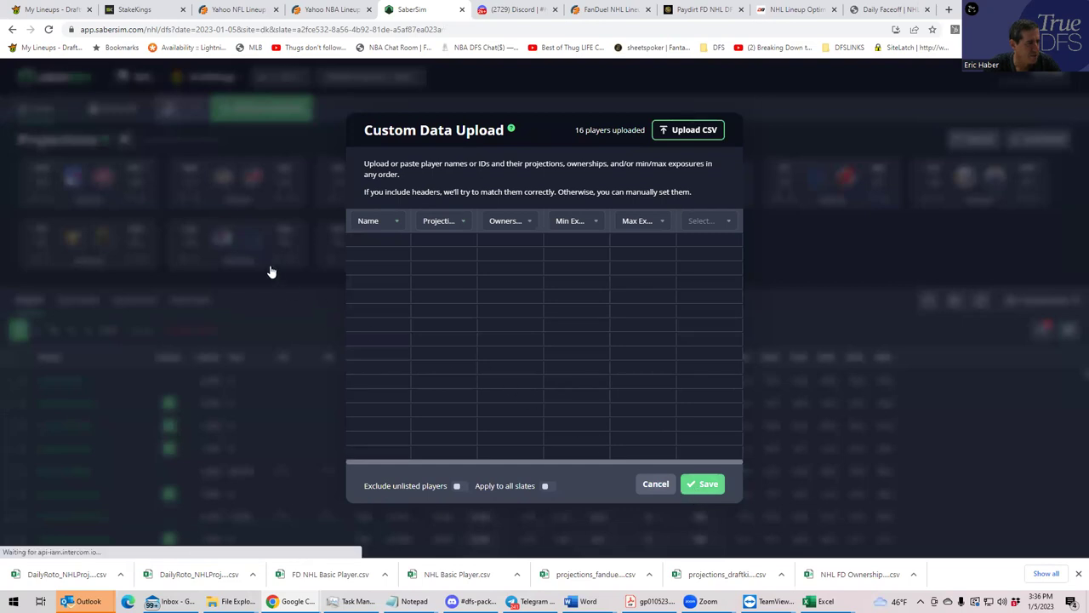
Step: Dismiss the upload and start a new build of 50 lineups with a 150-max entry limit
key(Escape)
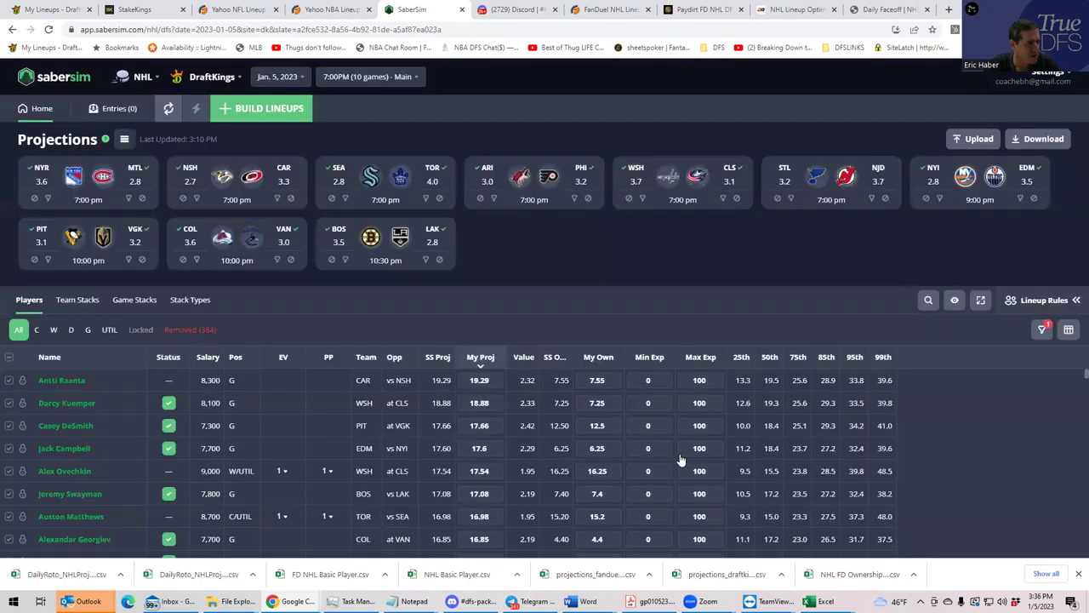
click(269, 116)
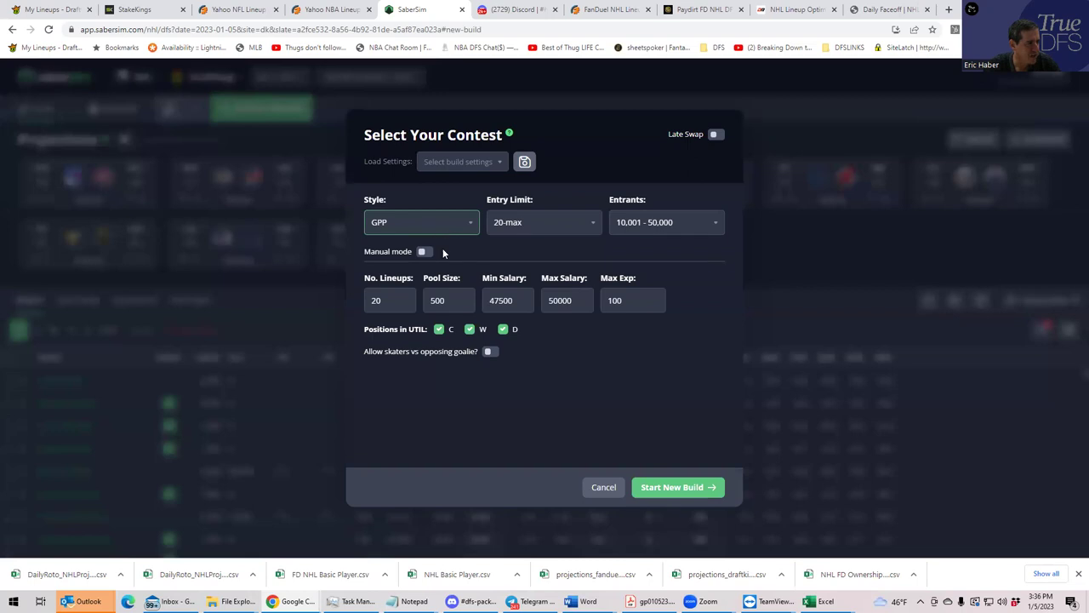
click(378, 300)
key(BackSpace)
key(BackSpace)
text(50)
click(527, 396)
click(553, 225)
click(521, 310)
click(369, 301)
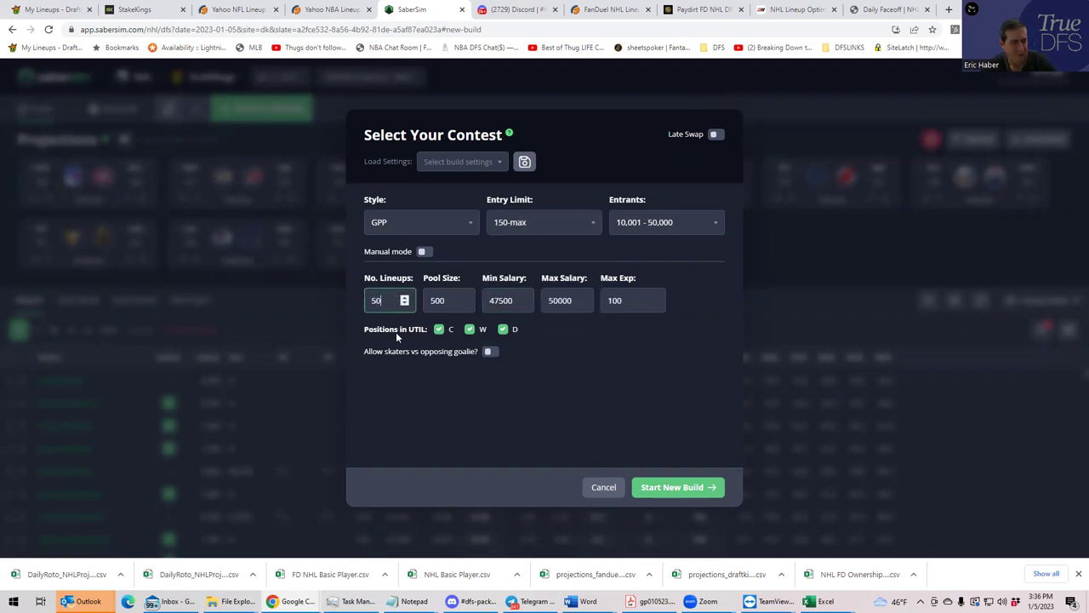
key(Delete)
click(428, 390)
click(667, 486)
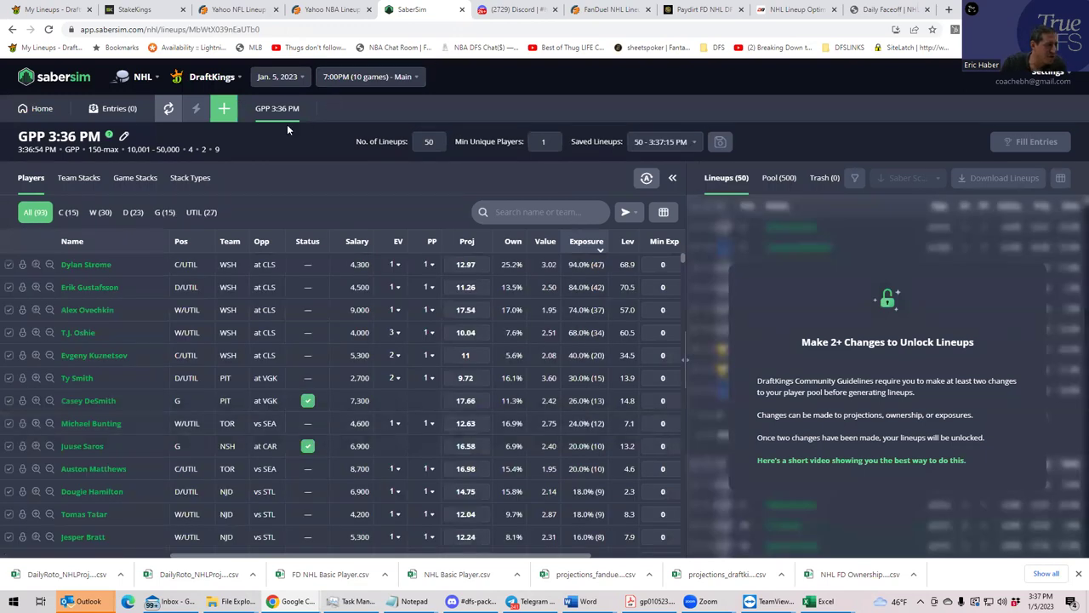
Step: Cancel the pending new build and return to the projections home page
click(225, 110)
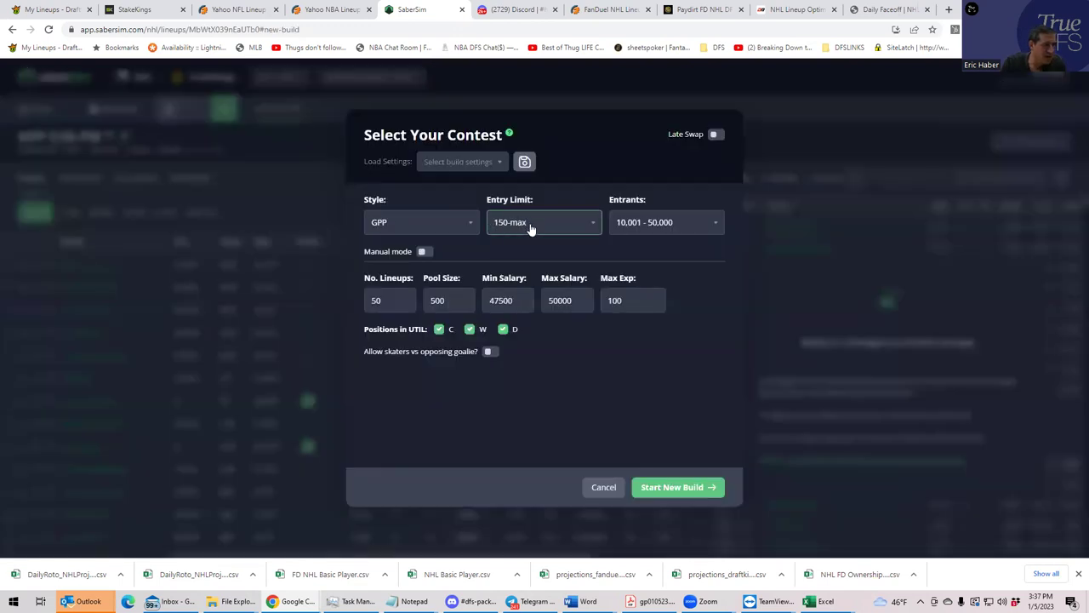
click(604, 490)
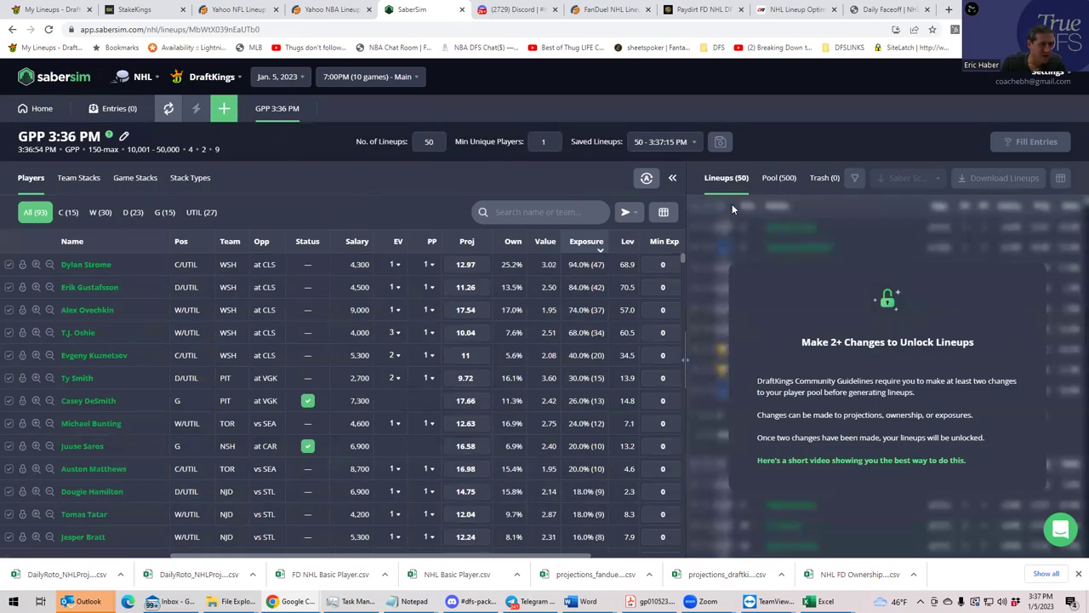
click(41, 108)
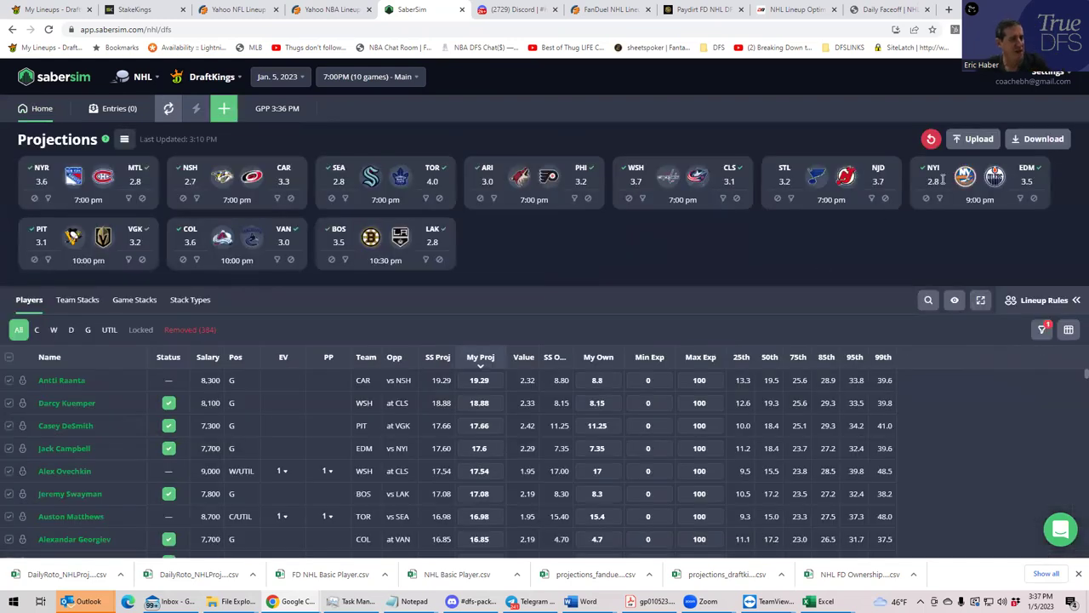
Step: Upload KrugNHL\NHLDK_Sim as custom projections and ownership, and save it
click(975, 138)
click(665, 133)
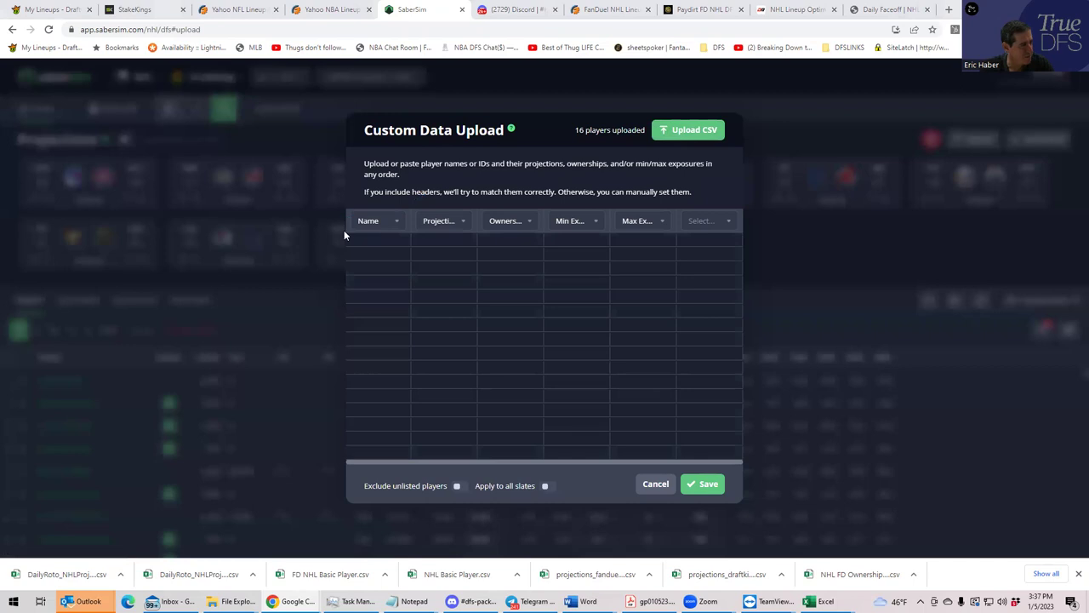
click(53, 158)
click(141, 95)
click(417, 286)
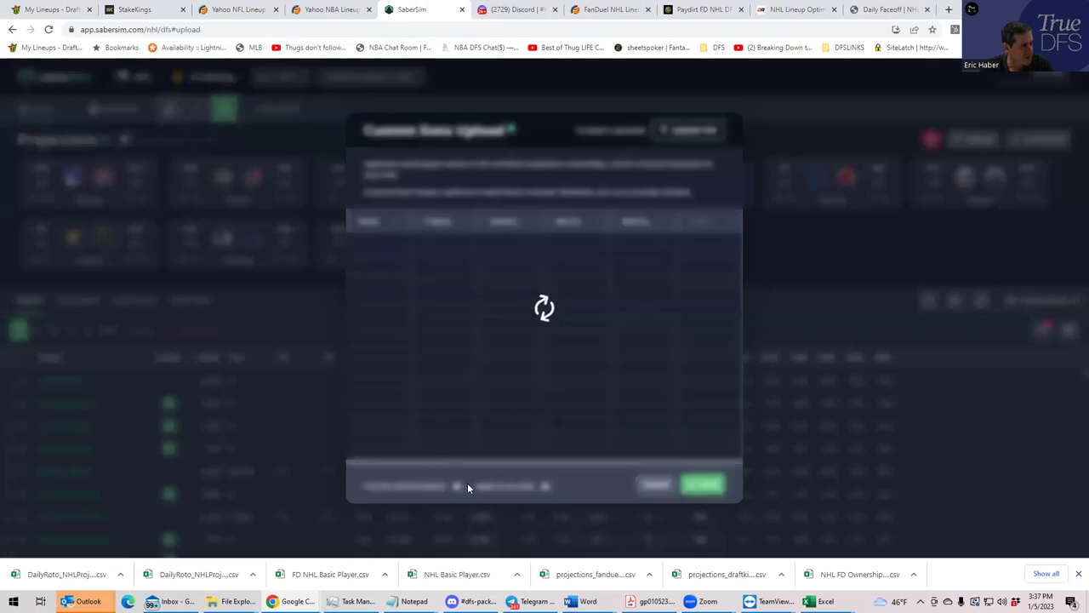
click(700, 480)
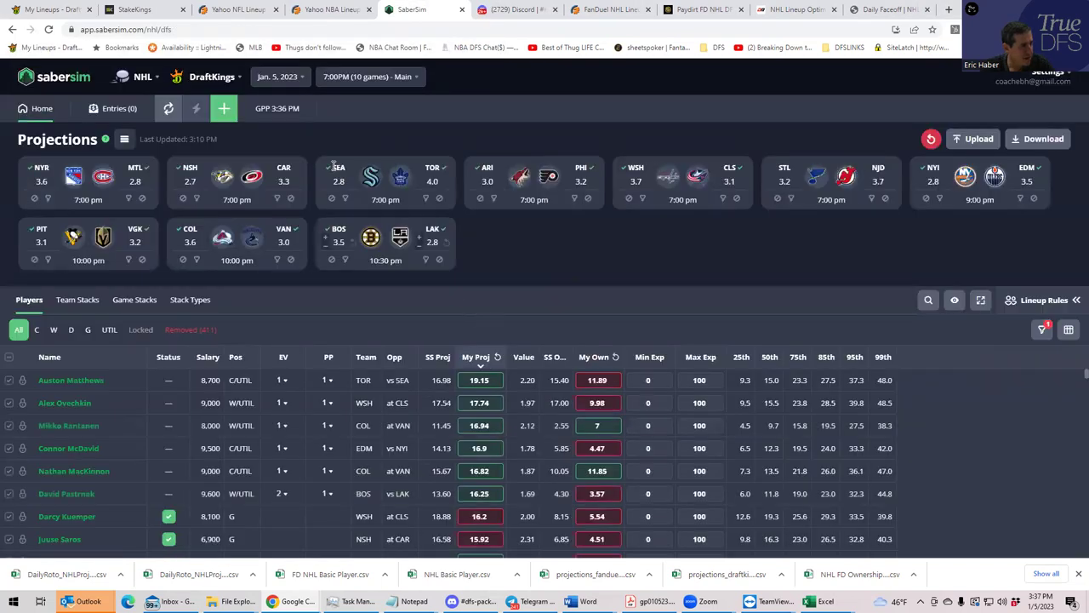
Step: Start a new 50-lineup GPP build using the uploaded custom projections
click(223, 109)
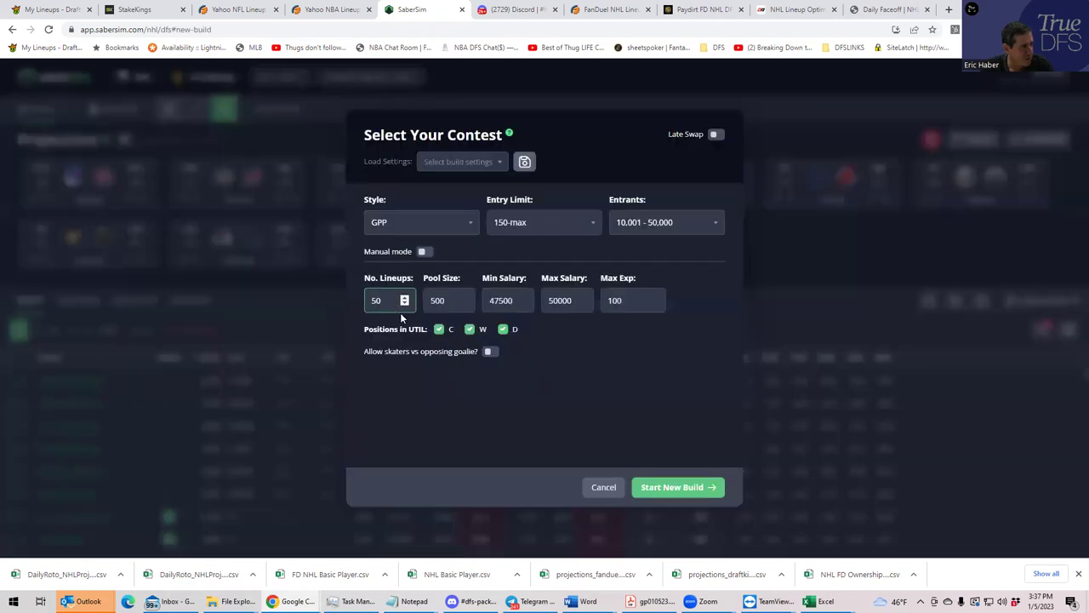
click(642, 488)
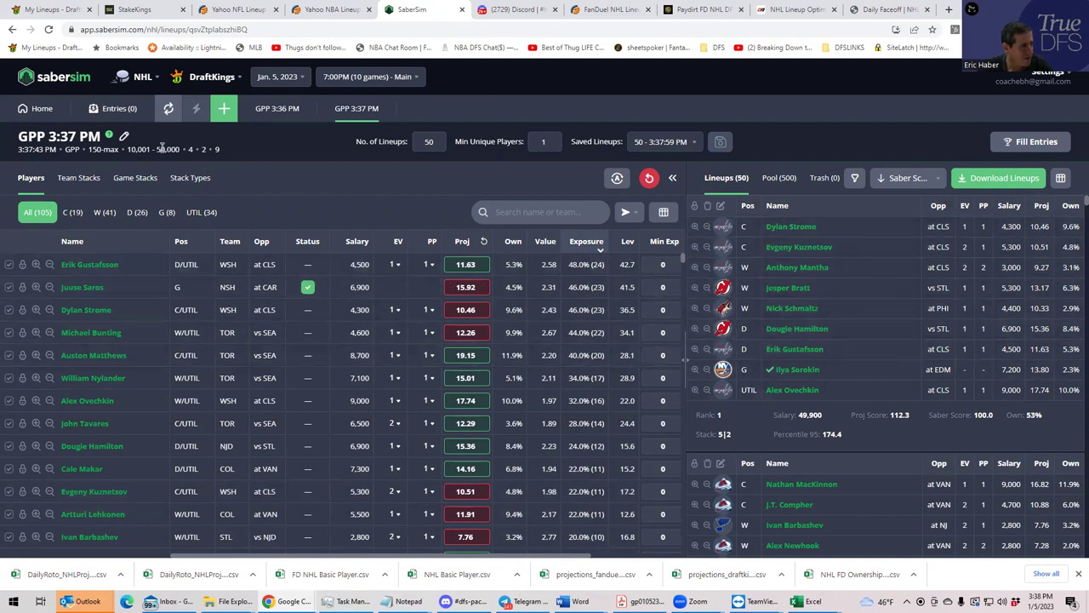
Step: Show the Team Stacks exposures, then the Stack Types breakdown
click(82, 178)
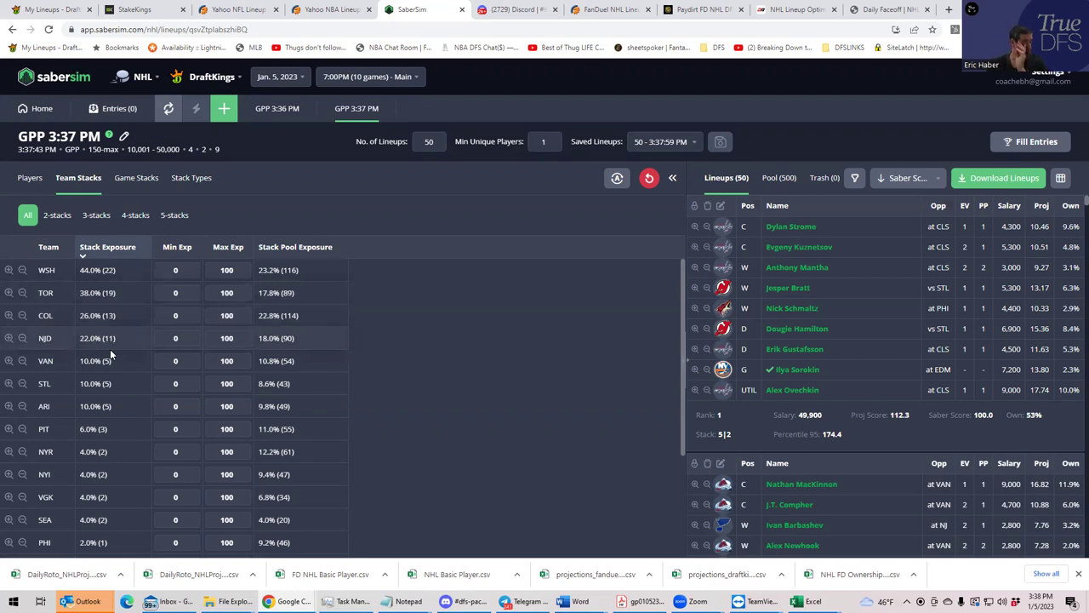
click(187, 179)
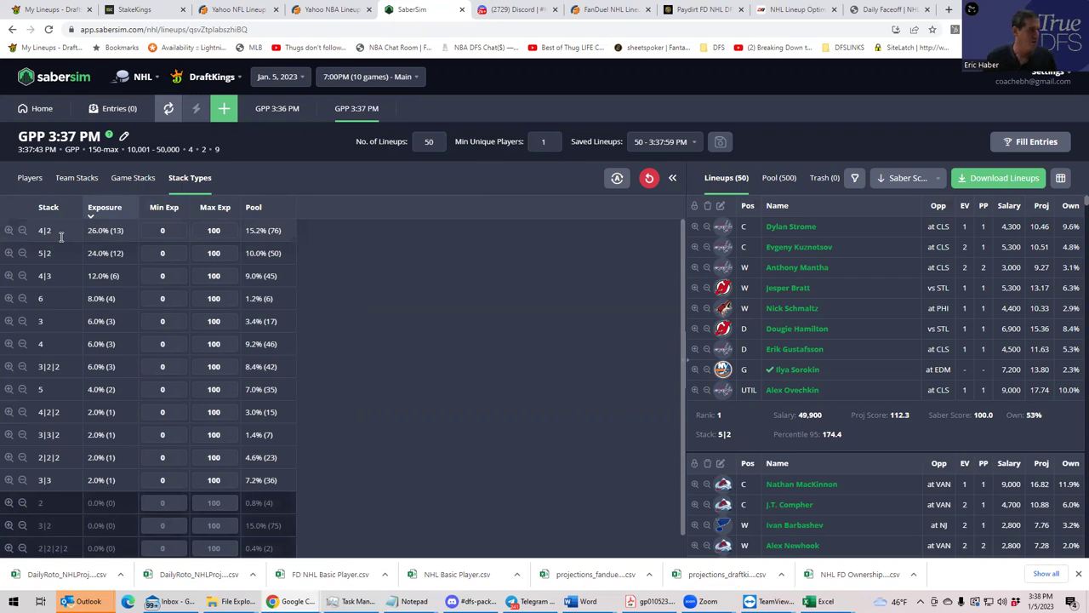
Step: Set max exposure to 0 for the 2|2|2, 3|3, 3 and 4 stacks and apply
double_click(215, 460)
text(0)
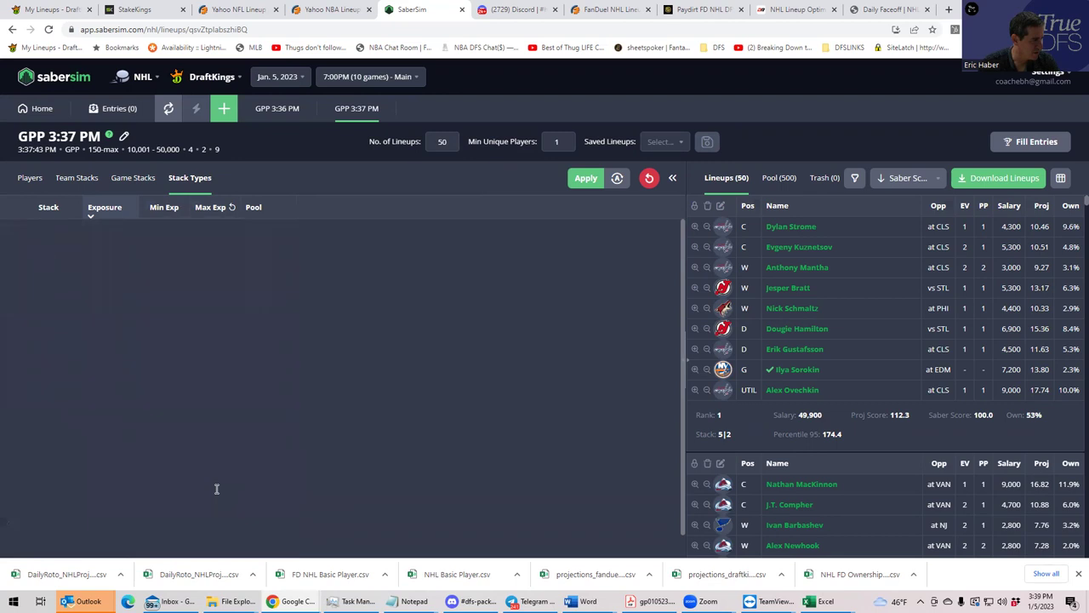
double_click(212, 480)
text(0)
click(580, 187)
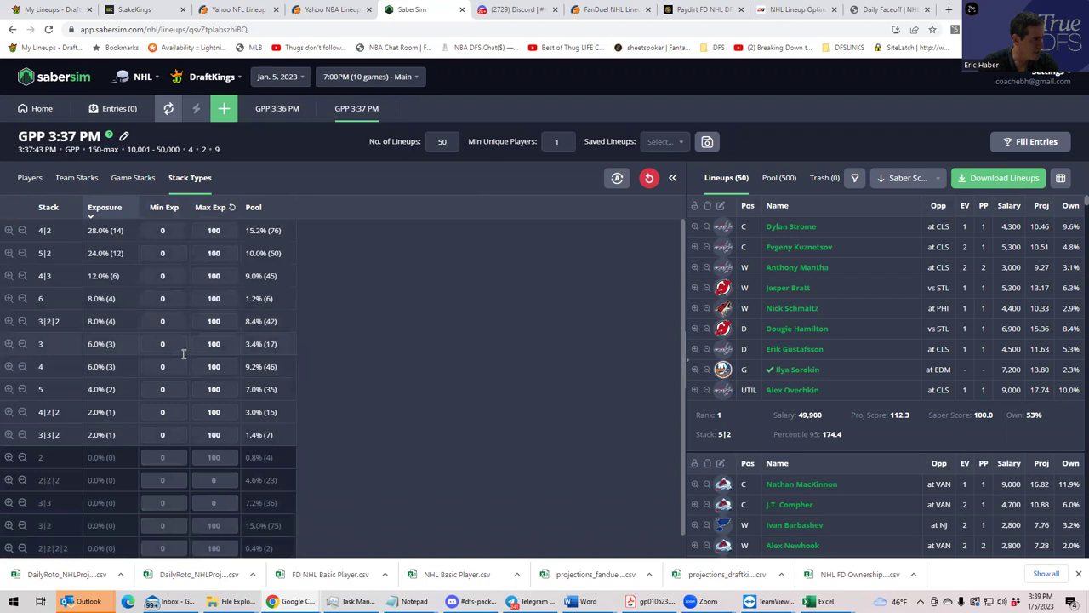
double_click(213, 344)
text(0)
click(584, 179)
double_click(219, 366)
text(0)
click(586, 179)
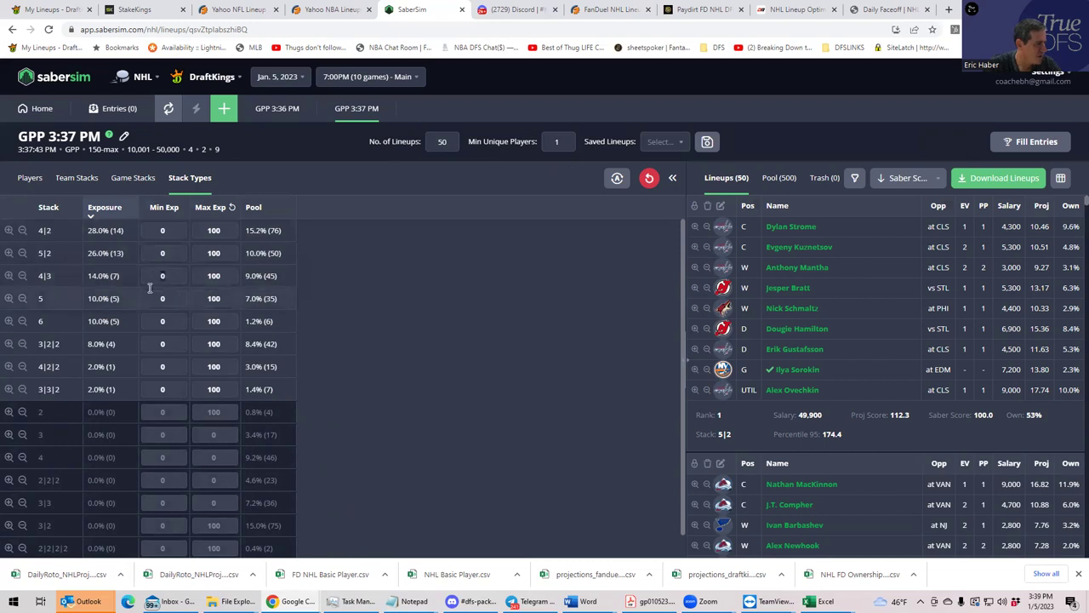
Step: Set a 20% minimum on 4|3 stacks and a 20% cap on 4|2 stacks
text(29)
click(173, 276)
key(BackSpace)
text(0)
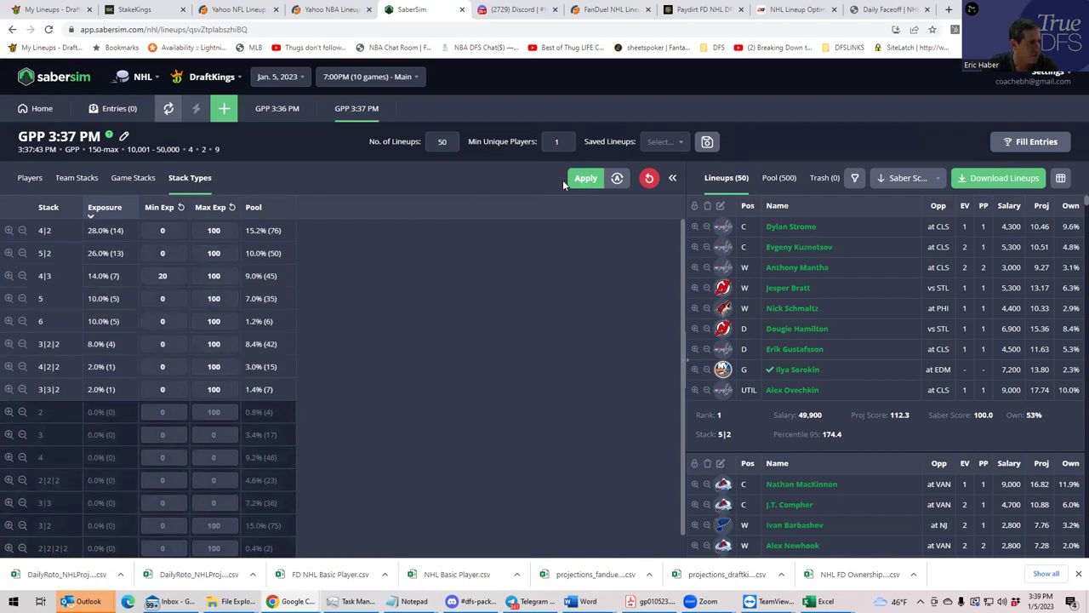
click(583, 180)
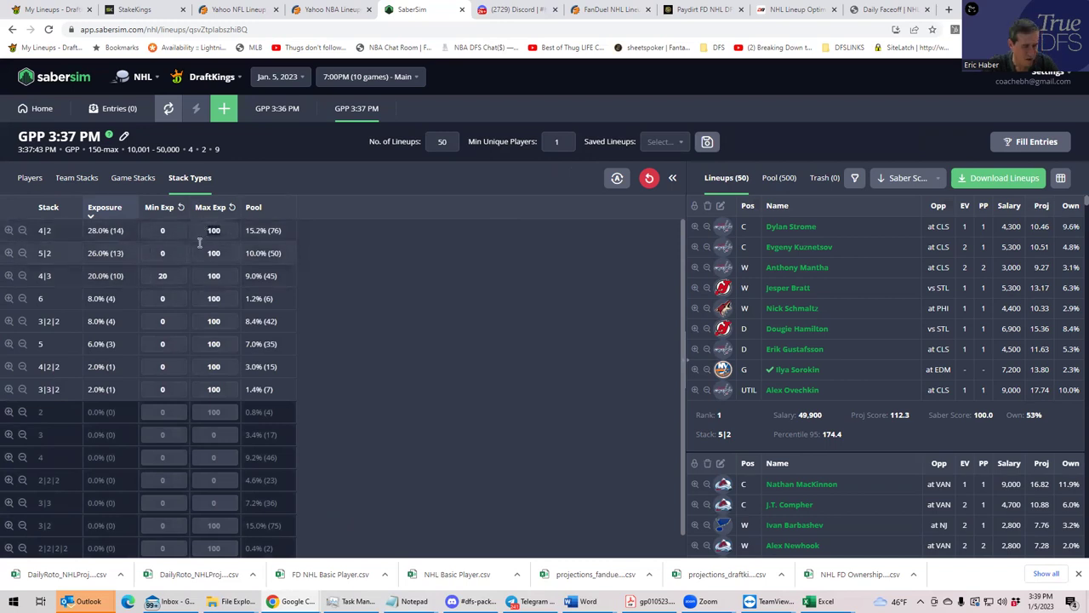
text(20)
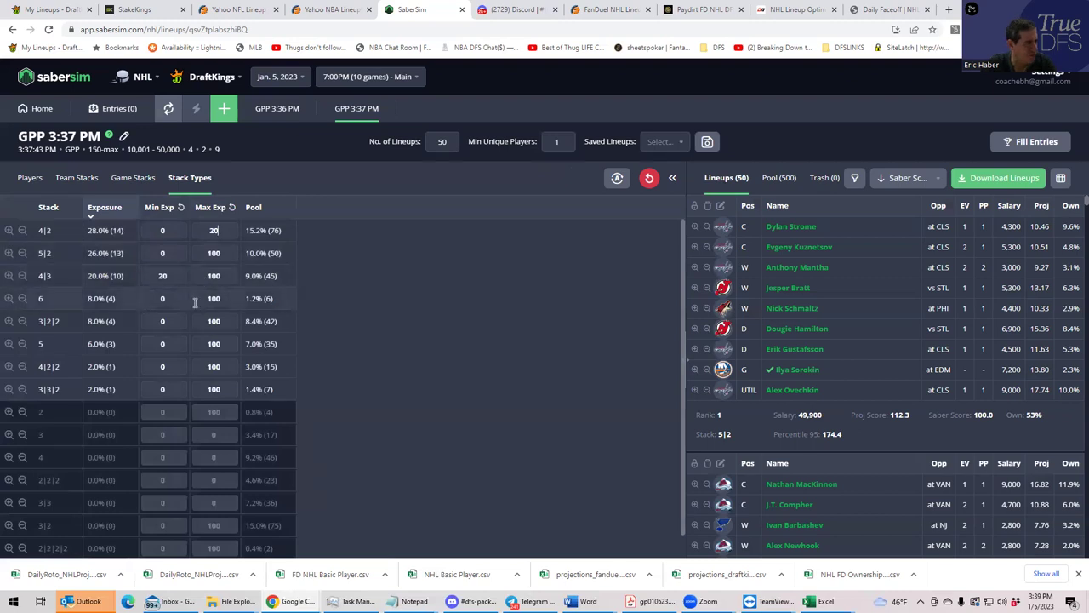
click(585, 177)
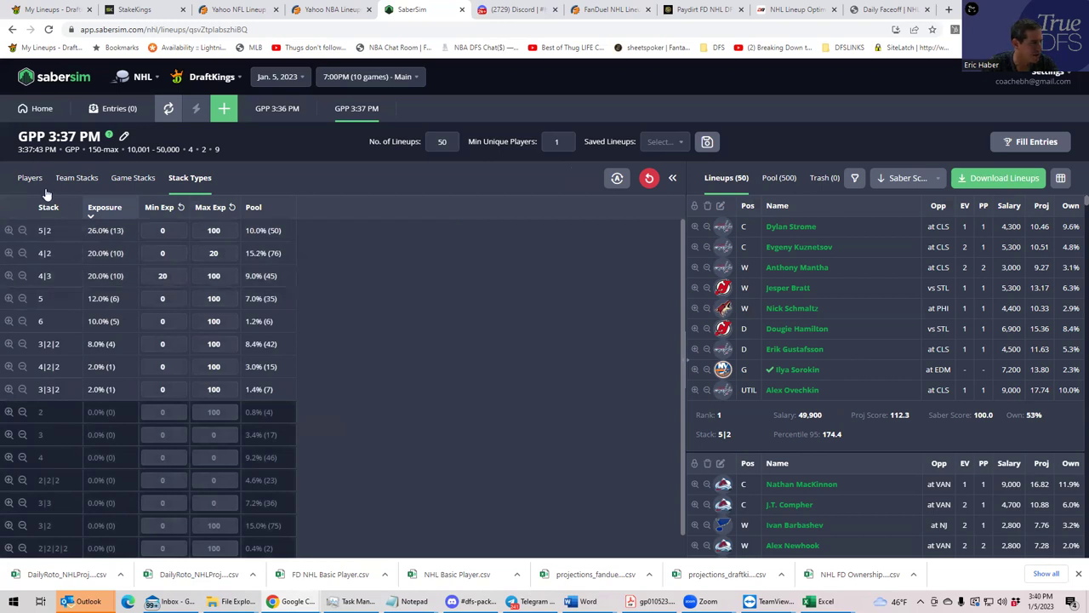
Step: Review team stack exposures, download the 50 lineups as a DraftKings CSV, and open DraftKings' lineup upload page
click(77, 181)
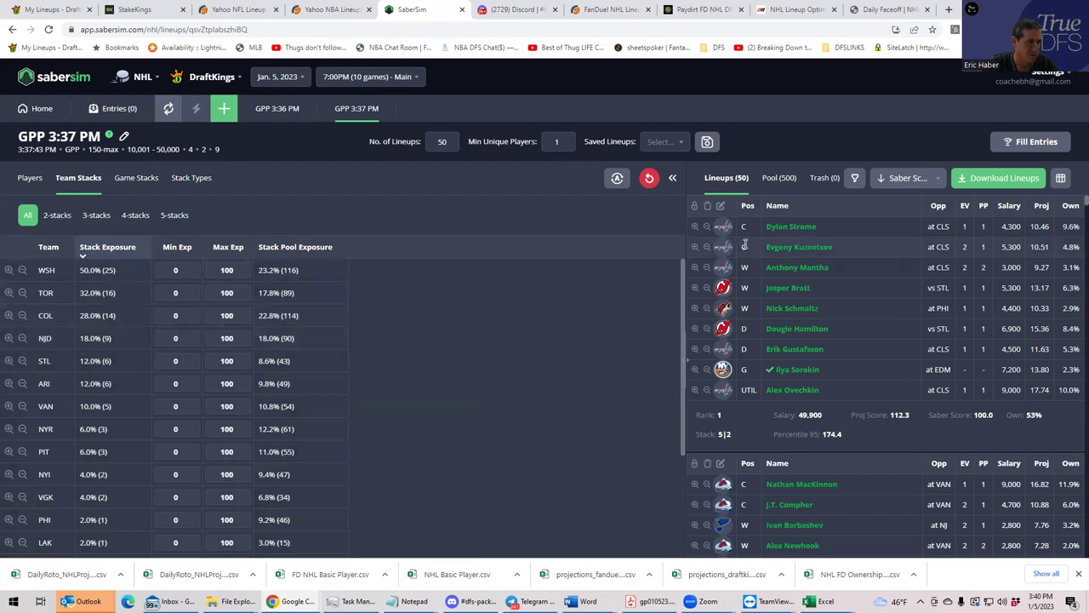
click(1002, 181)
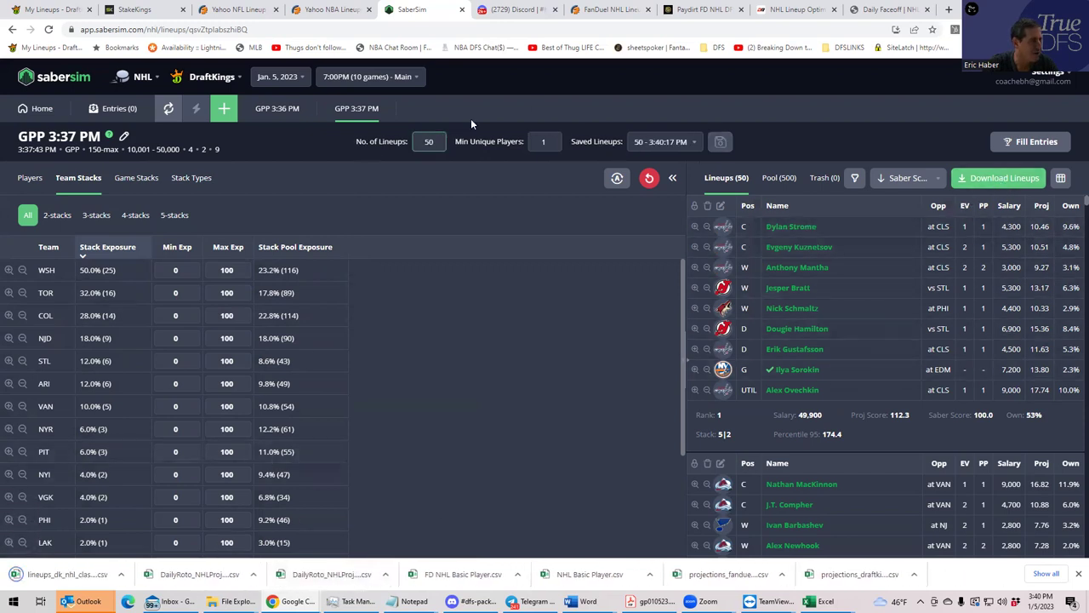
click(51, 9)
click(663, 152)
Step: Upload lineups_dk_nhl_classic_1-5-2023_700pm from Downloads so all 50 lineups load for the 01/05 7:00 pm slate
click(768, 235)
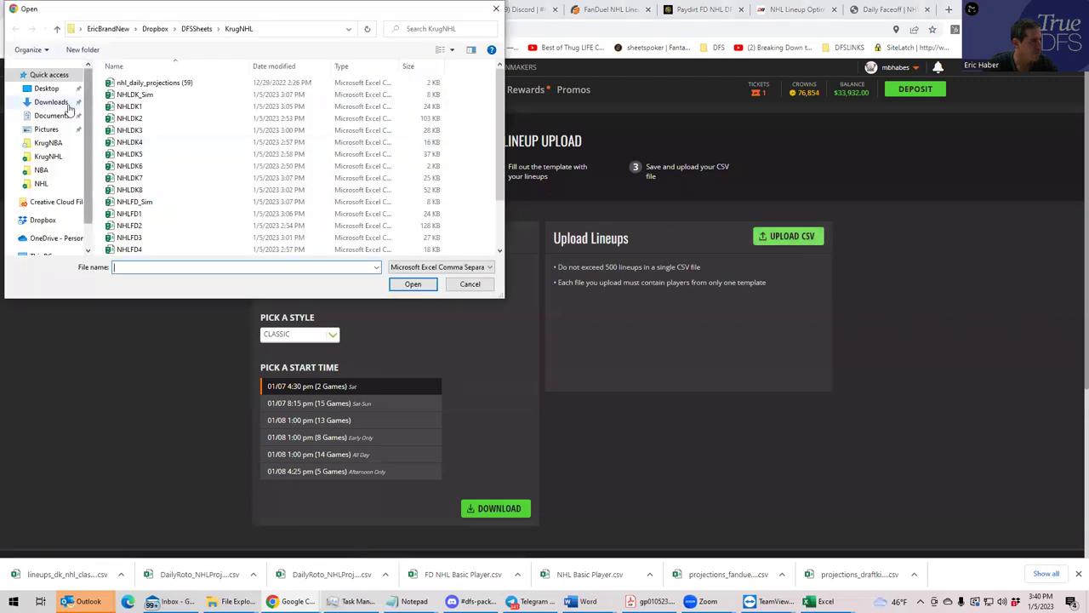
click(53, 103)
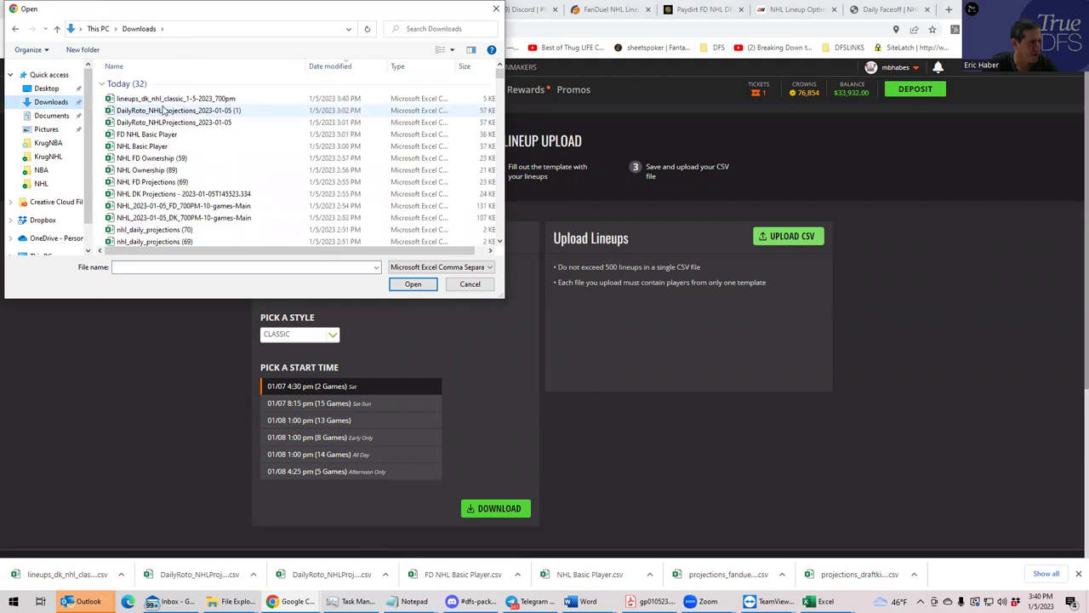
click(185, 98)
click(412, 285)
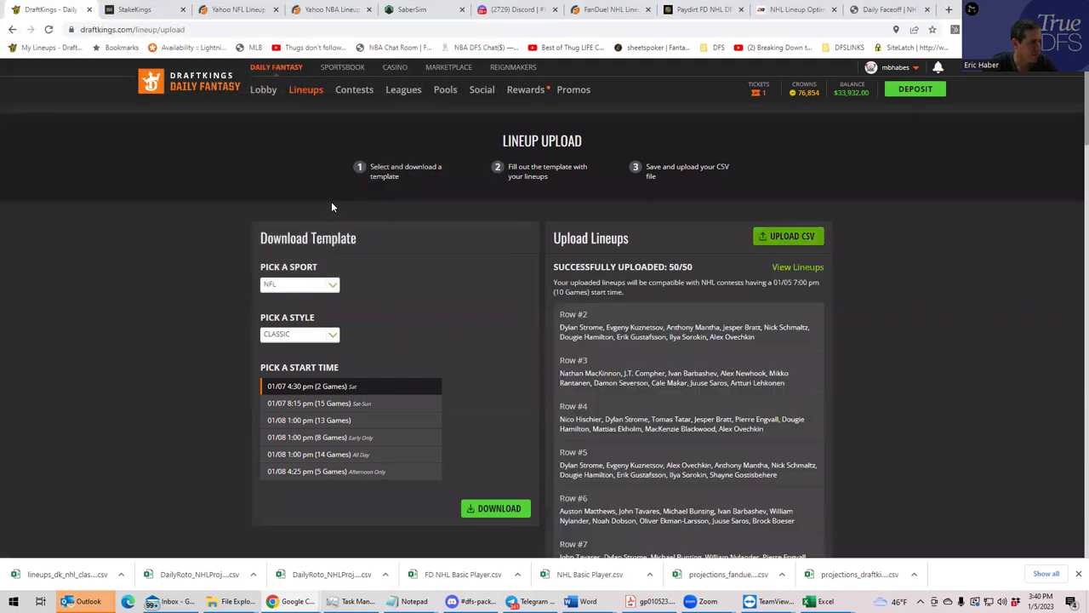